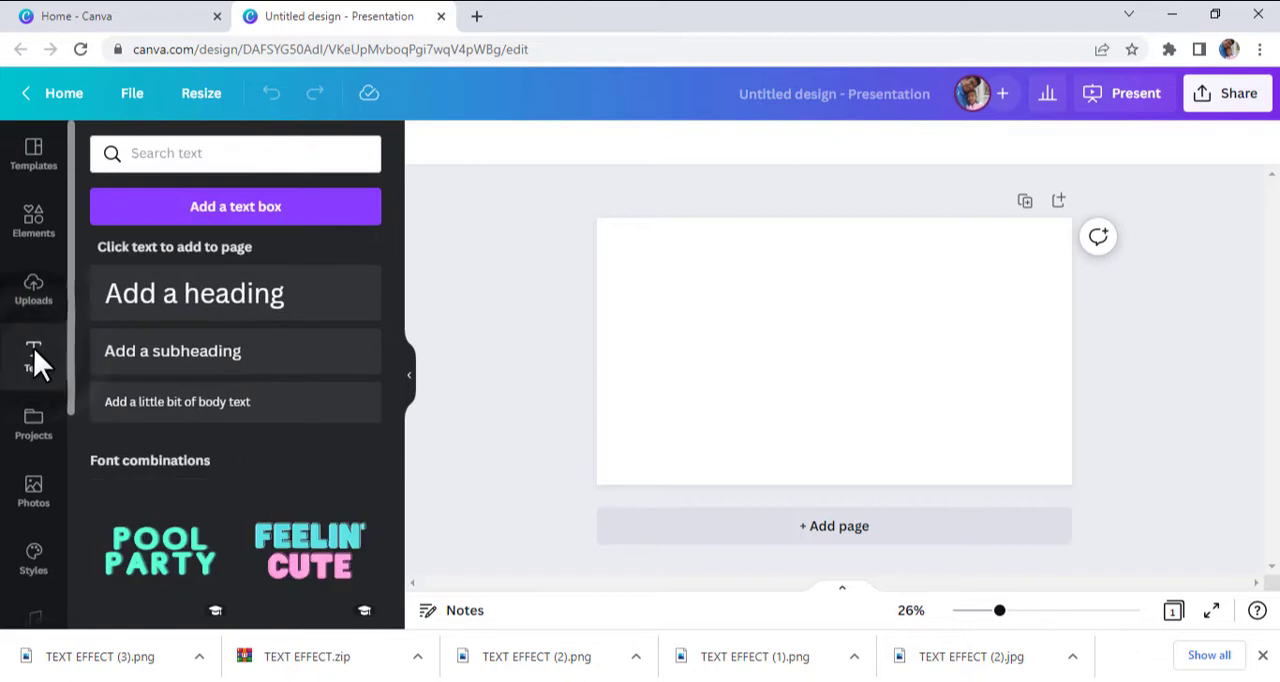
- Add a heading to the blank page reading DESIGN and set its font to Anton
{"action": "left_click_drag", "start_coordinate": [240, 294], "coordinate": [790, 352]}
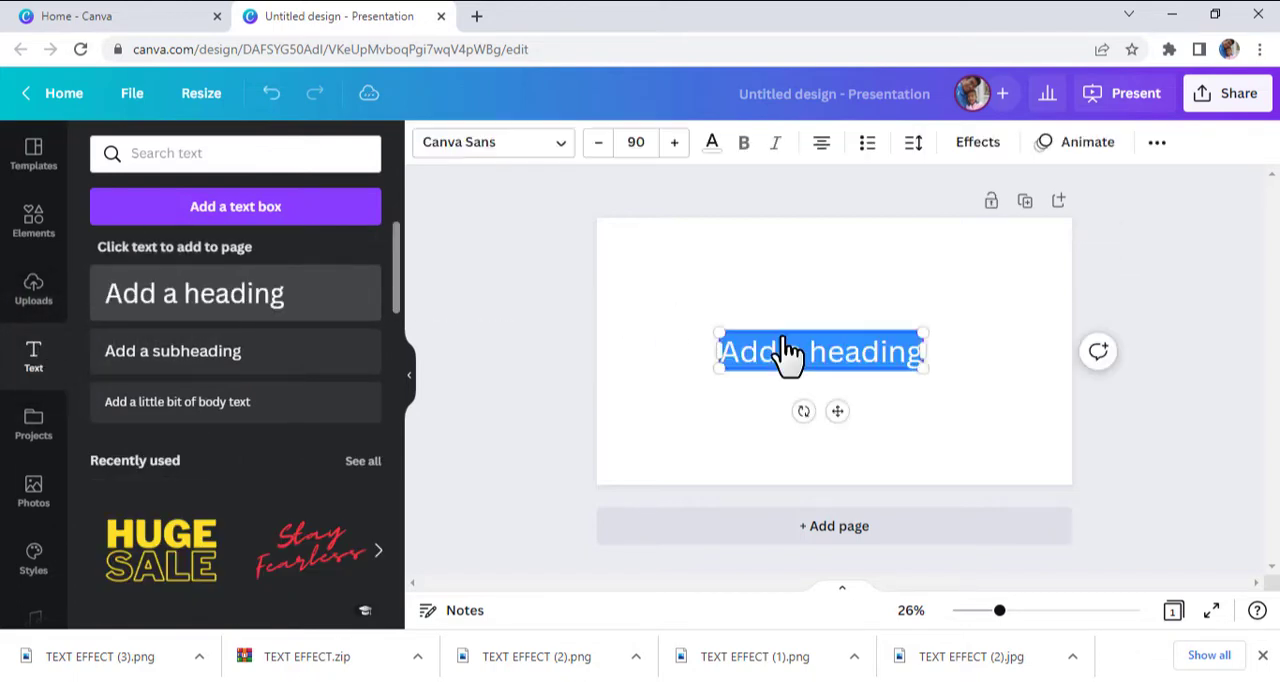
{"action": "type", "text": "DESIGN"}
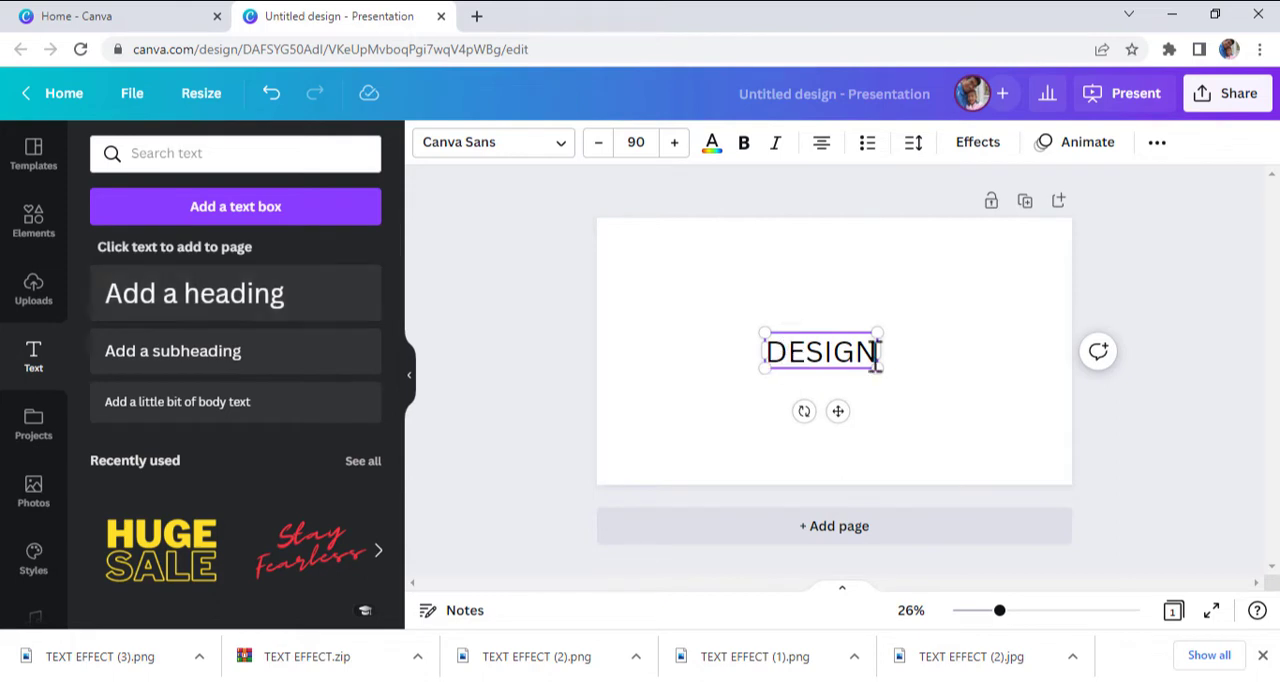
{"action": "left_click_drag", "start_coordinate": [876, 355], "coordinate": [770, 356]}
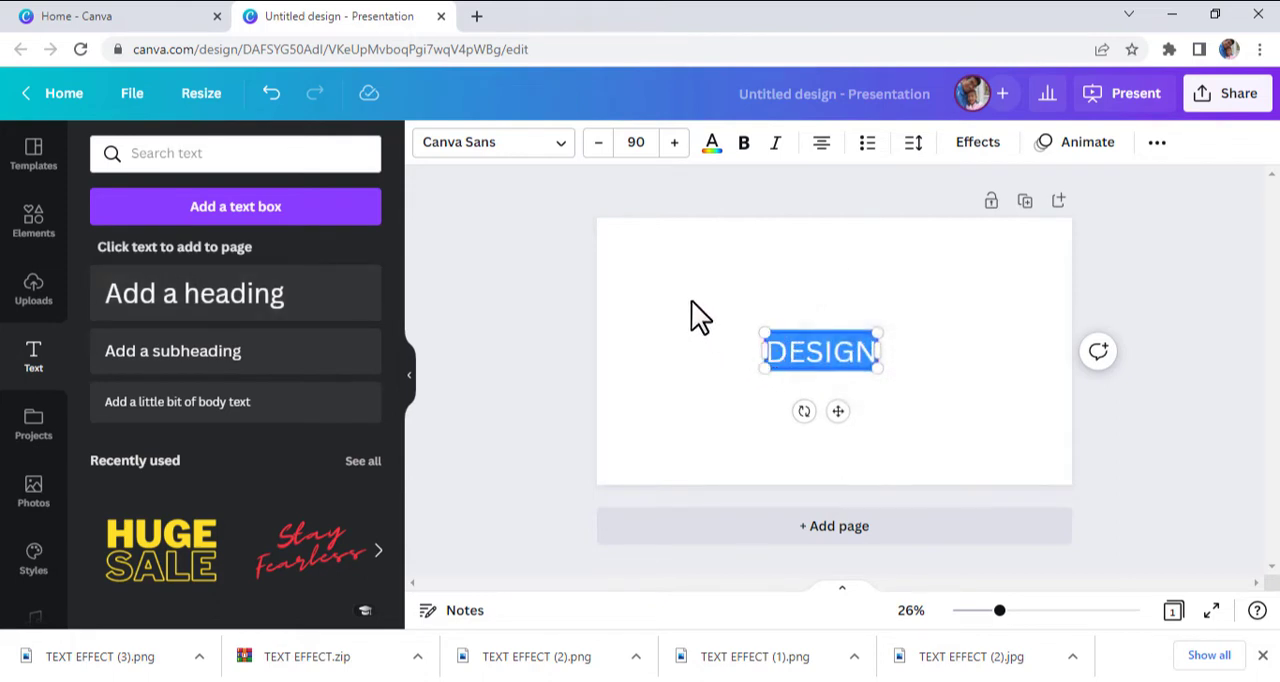
{"action": "left_click", "coordinate": [500, 160]}
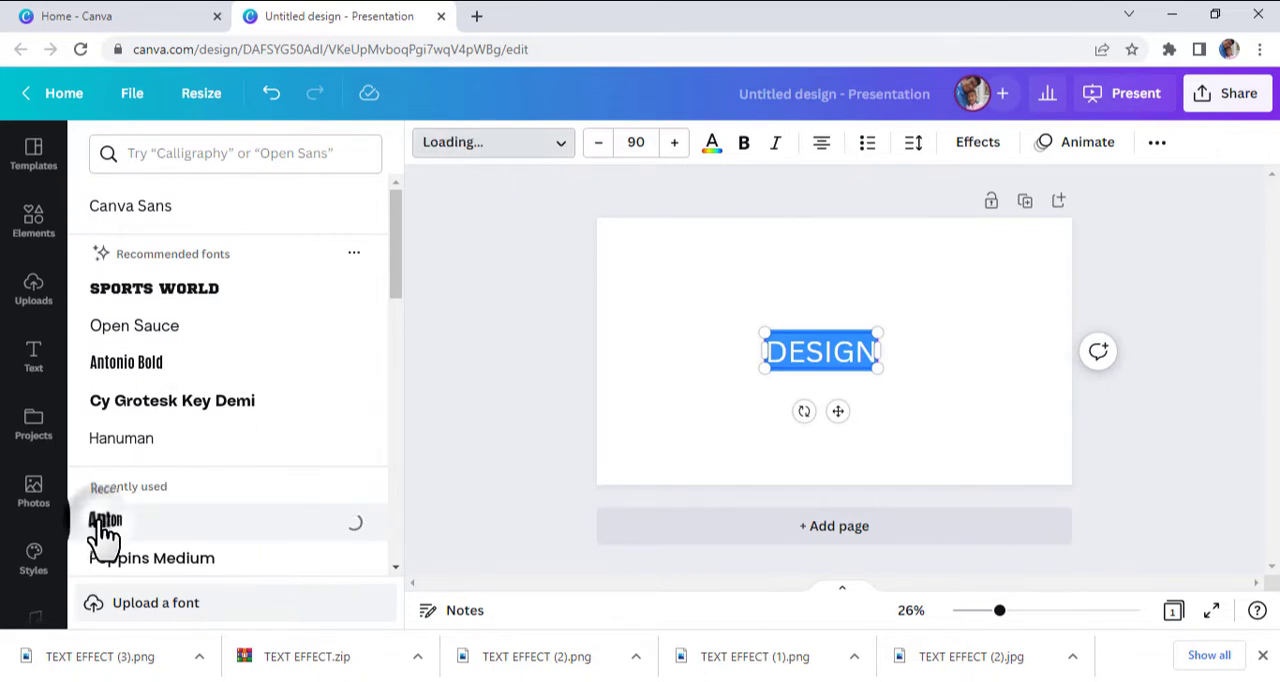
- Enlarge the DESIGN heading to font size 413 and set its letter spacing to 134
{"action": "left_click_drag", "start_coordinate": [860, 368], "coordinate": [1006, 436]}
{"action": "left_click_drag", "start_coordinate": [783, 334], "coordinate": [653, 271]}
{"action": "left_click", "coordinate": [912, 145]}
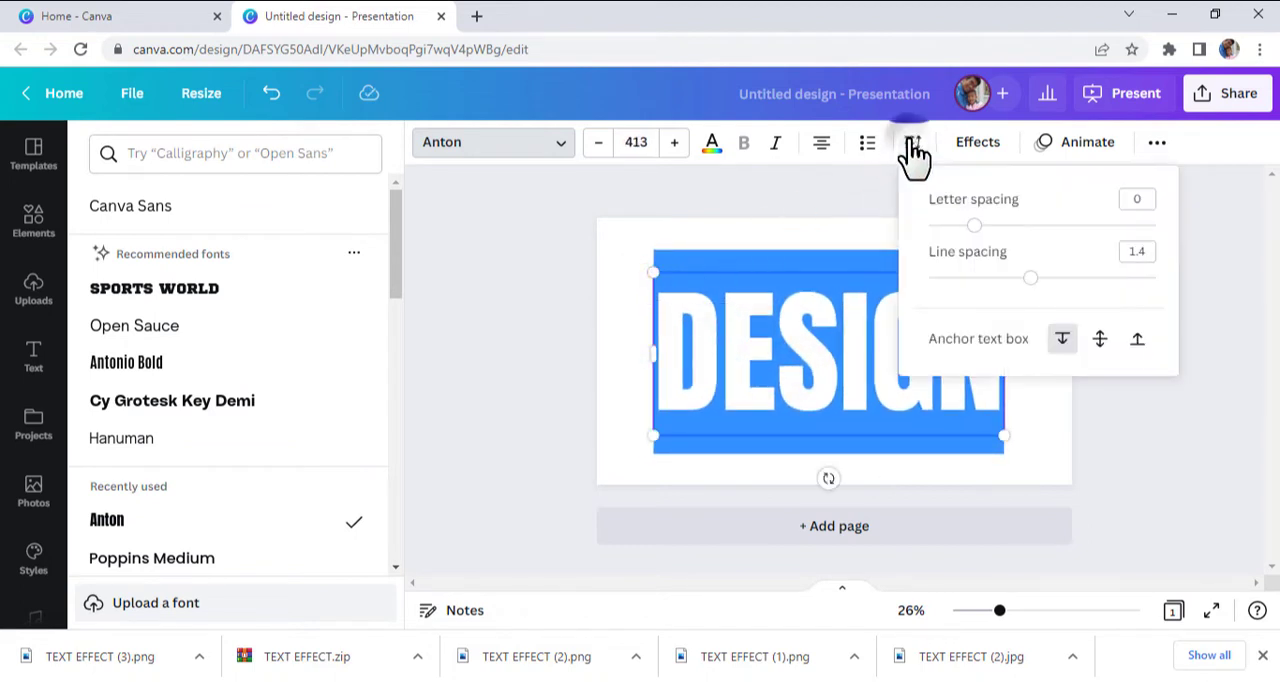
{"action": "left_click_drag", "start_coordinate": [975, 226], "coordinate": [1012, 253]}
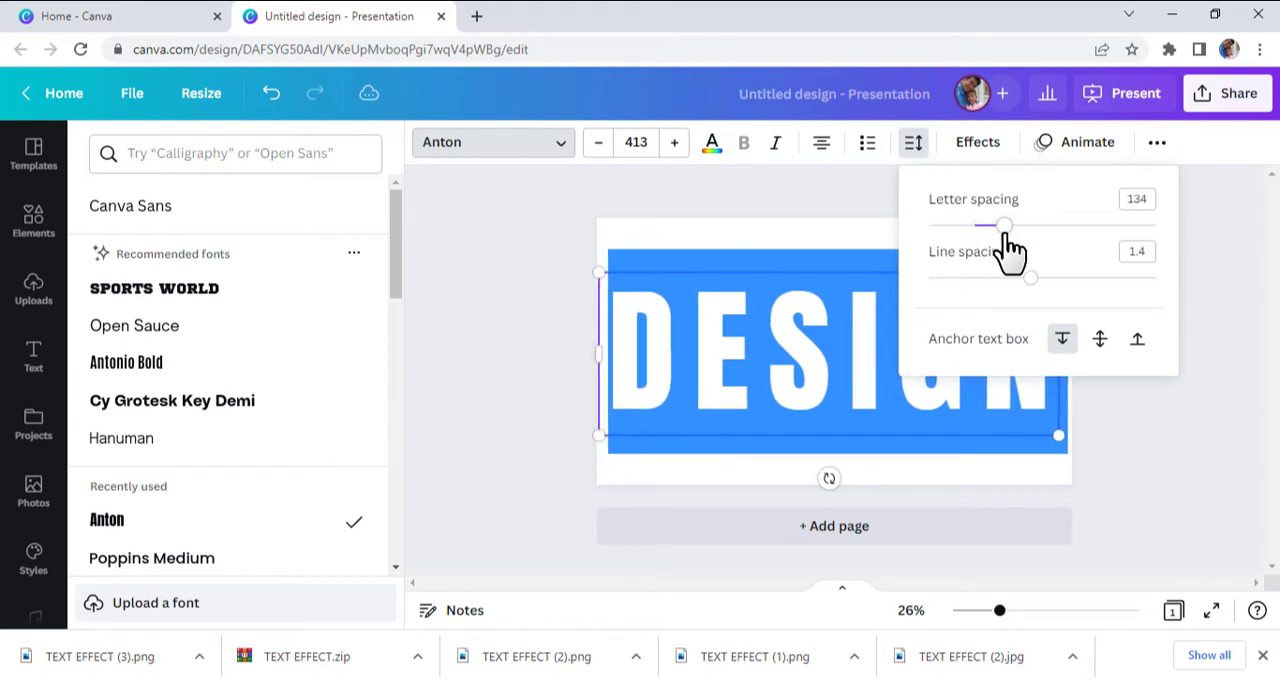
{"action": "left_click", "coordinate": [1128, 481]}
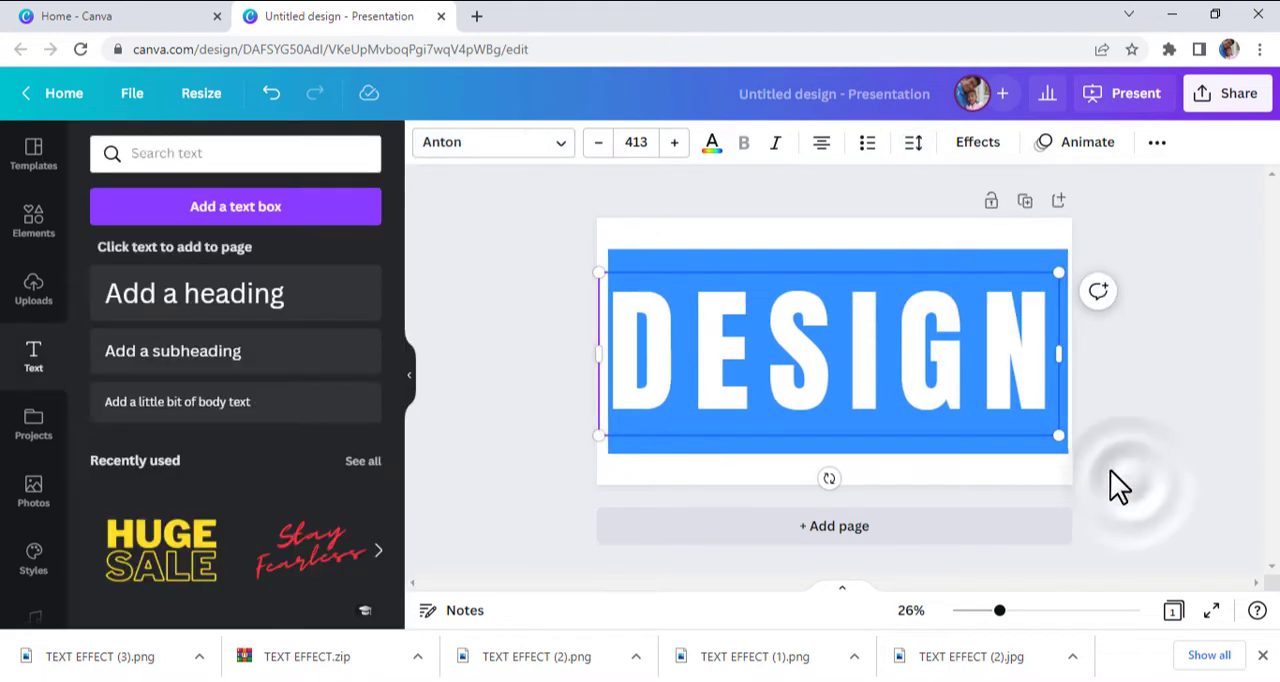
{"action": "left_click", "coordinate": [1110, 469]}
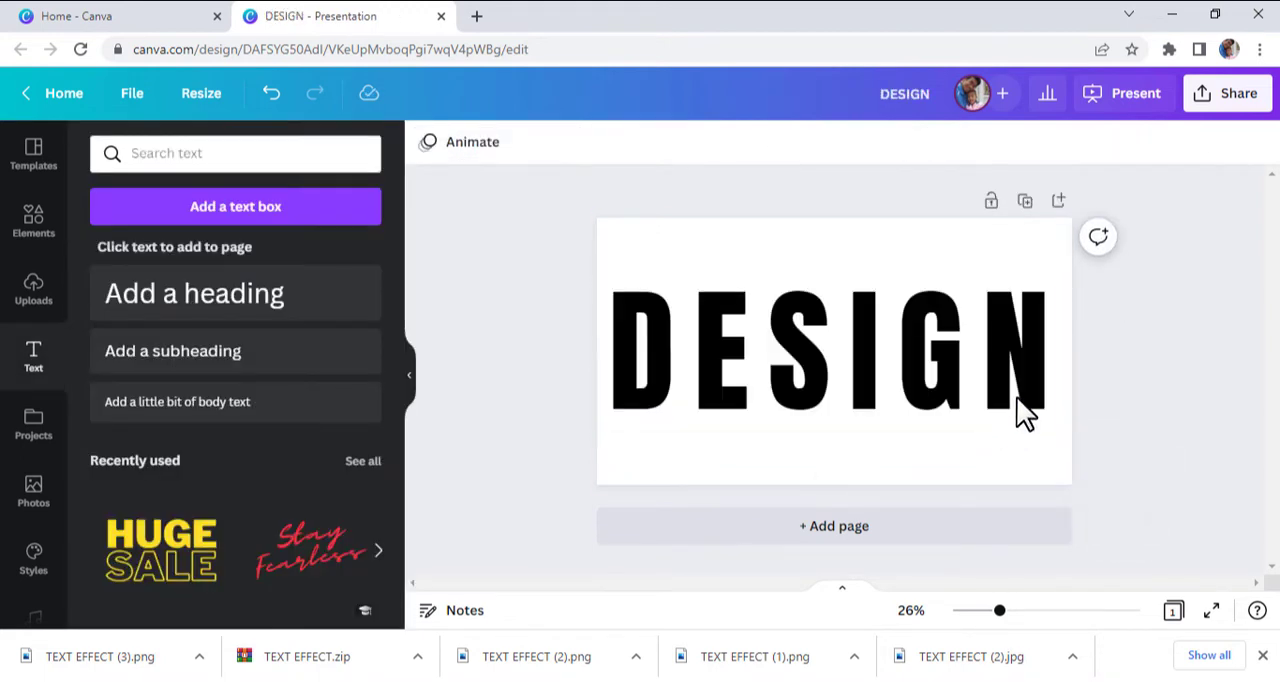
- Download the design as a PNG with a transparent background
{"action": "left_click", "coordinate": [1236, 96]}
{"action": "scroll", "coordinate": [1171, 217], "scroll_direction": "down", "scroll_amount": 3}
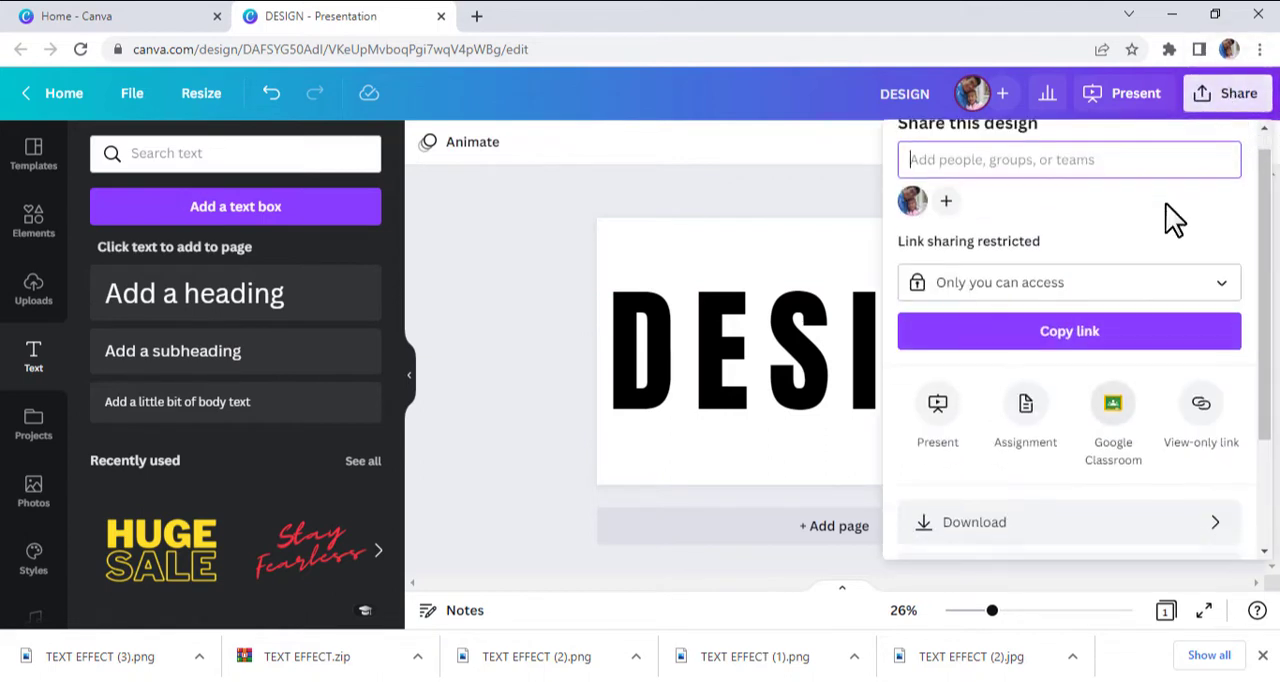
{"action": "left_click", "coordinate": [1066, 380]}
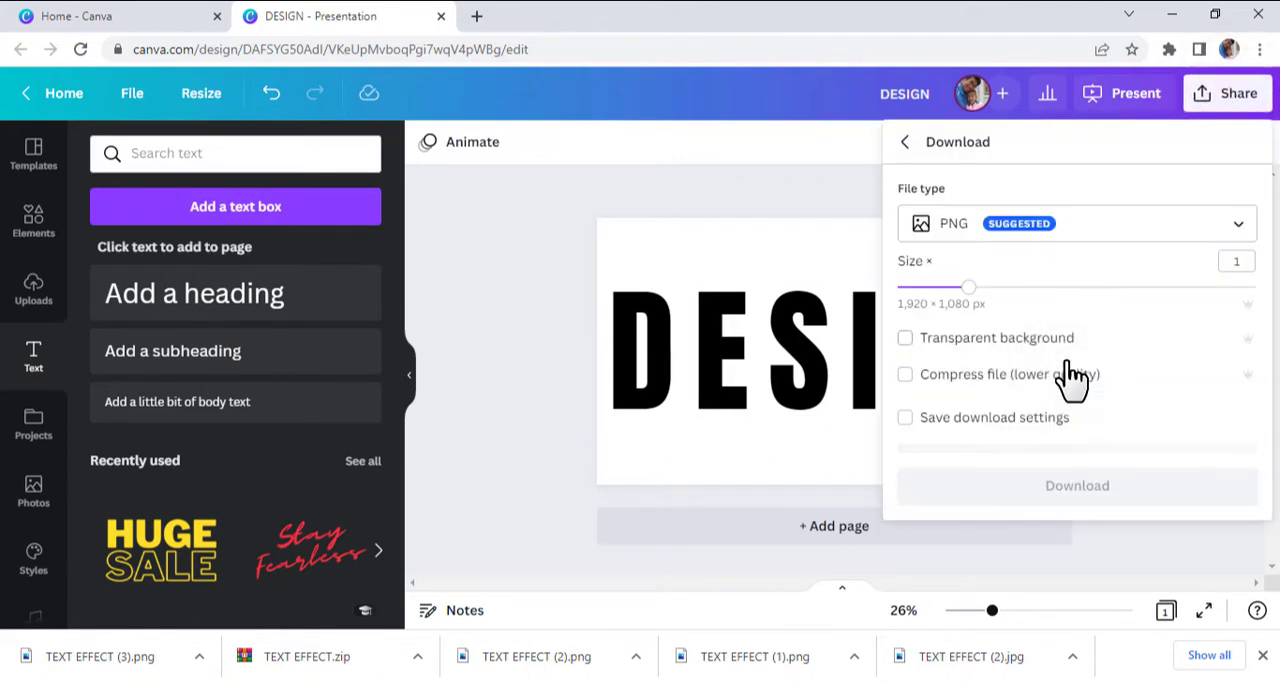
{"action": "left_click", "coordinate": [906, 339]}
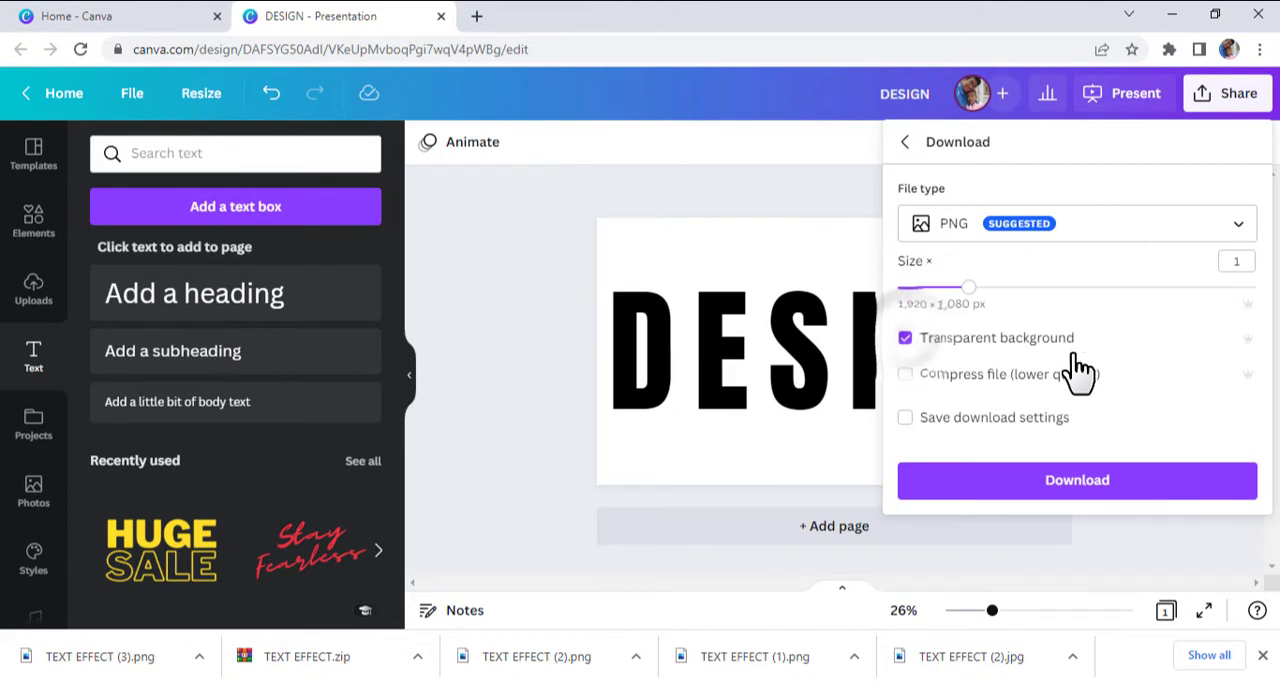
{"action": "left_click", "coordinate": [1089, 480]}
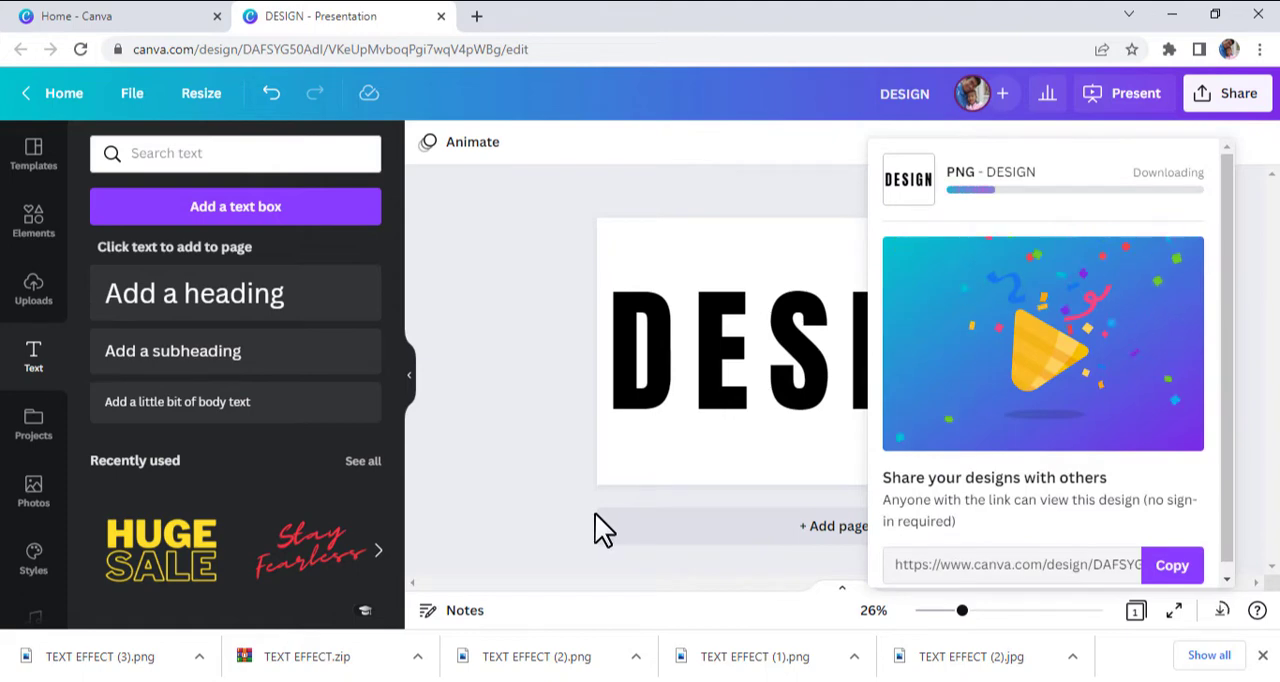
{"action": "left_click", "coordinate": [699, 475]}
- Apply the Hollow text effect to the DESIGN heading with a thickness of 29
{"action": "left_click_drag", "start_coordinate": [720, 403], "coordinate": [726, 407]}
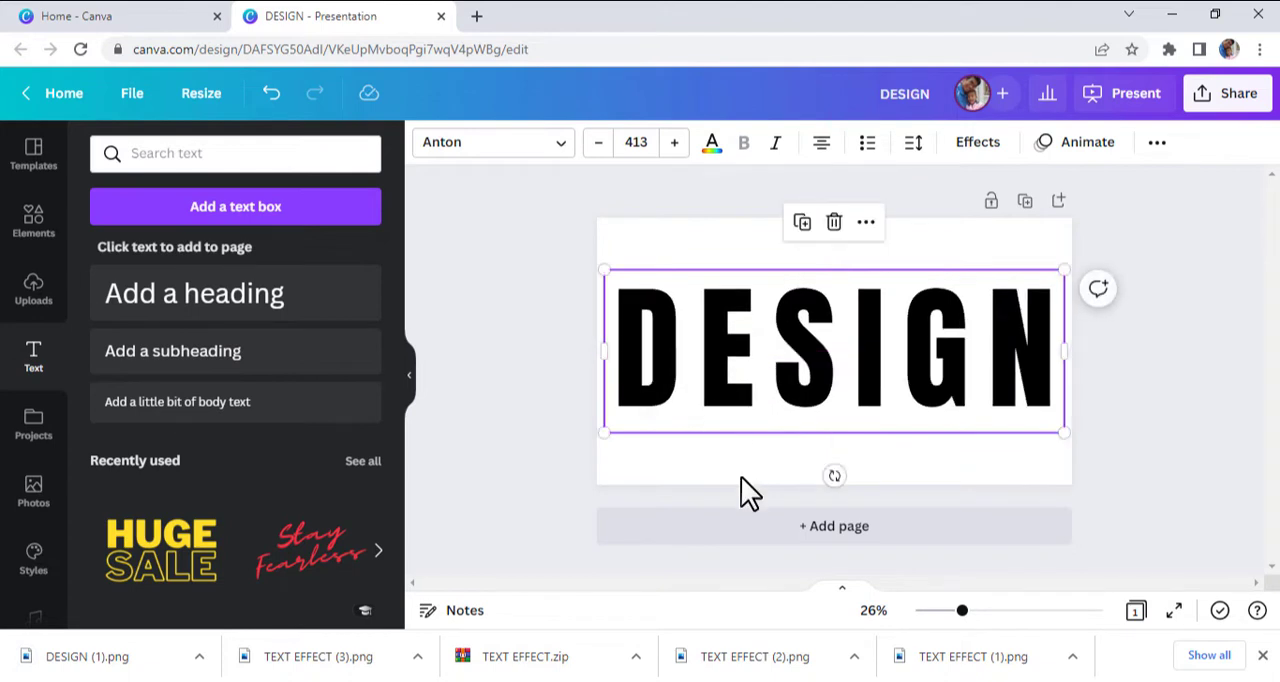
{"action": "left_click", "coordinate": [741, 476]}
{"action": "left_click", "coordinate": [734, 418]}
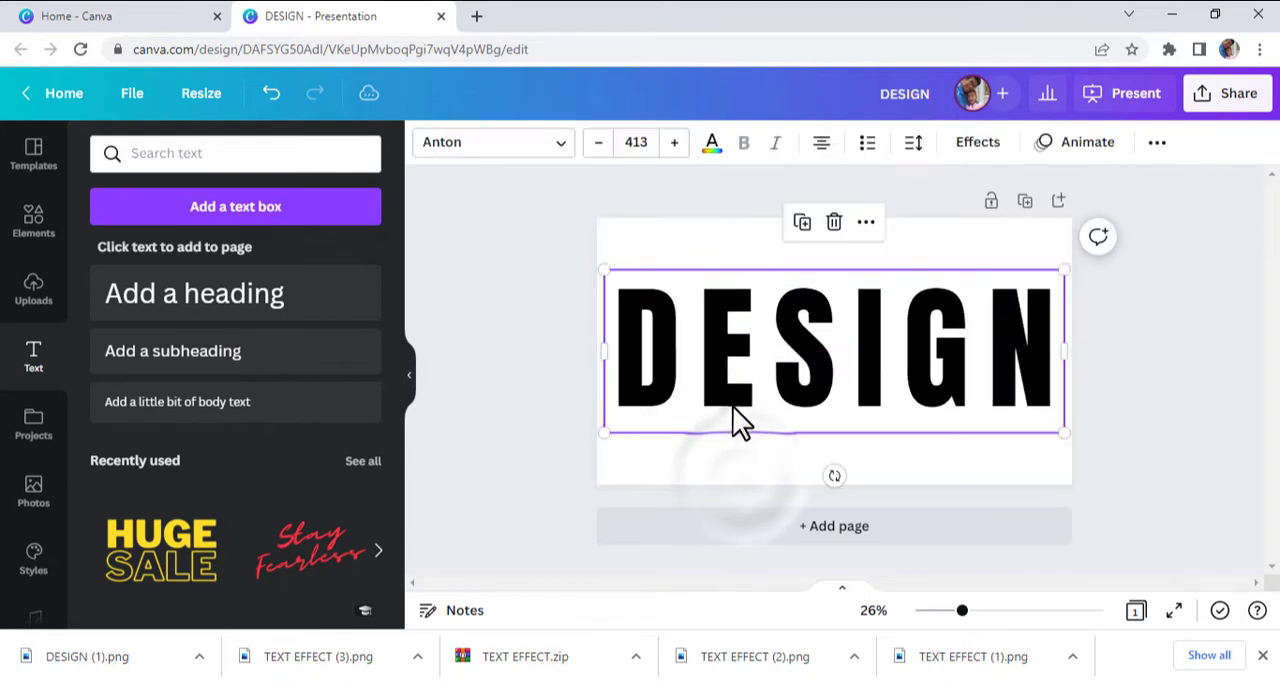
{"action": "left_click", "coordinate": [711, 146]}
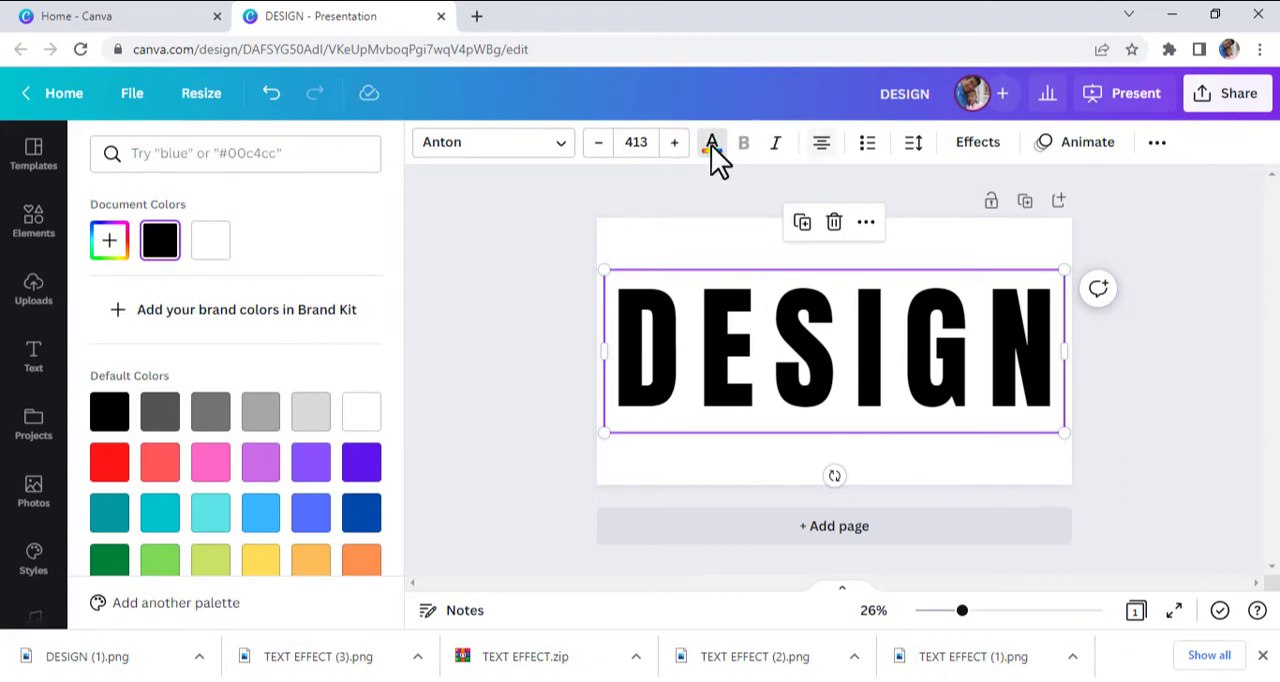
{"action": "left_click", "coordinate": [975, 145]}
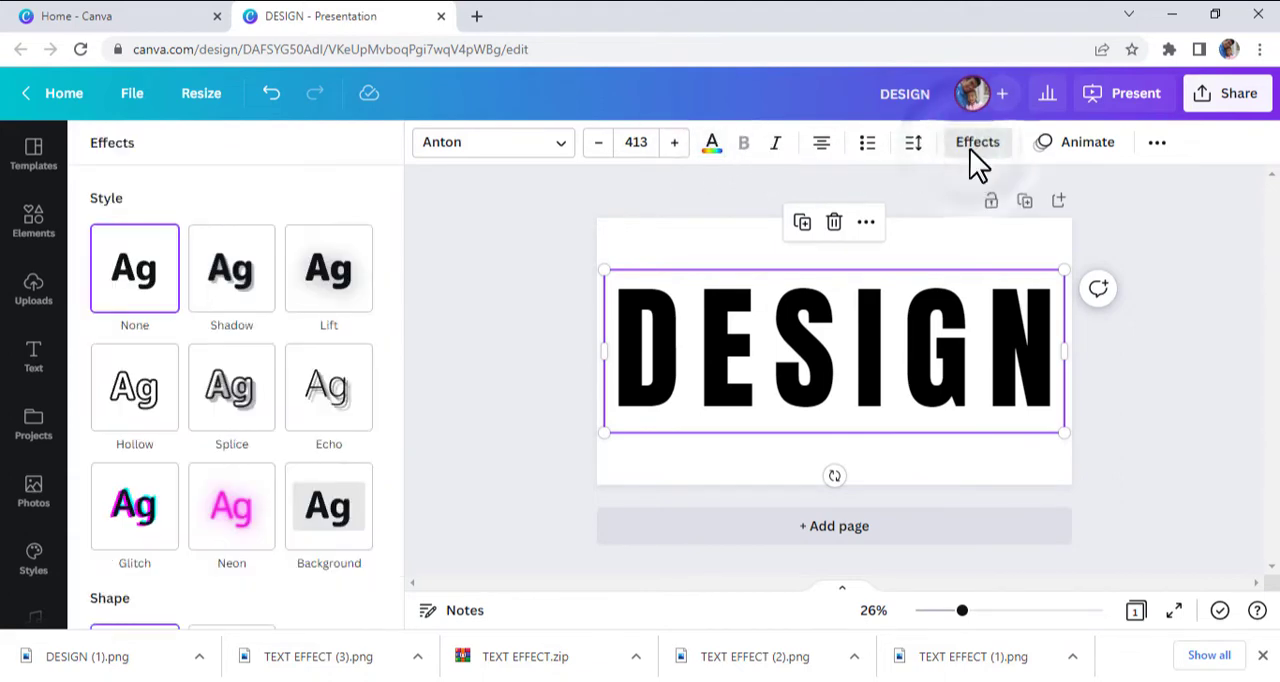
{"action": "left_click", "coordinate": [146, 406]}
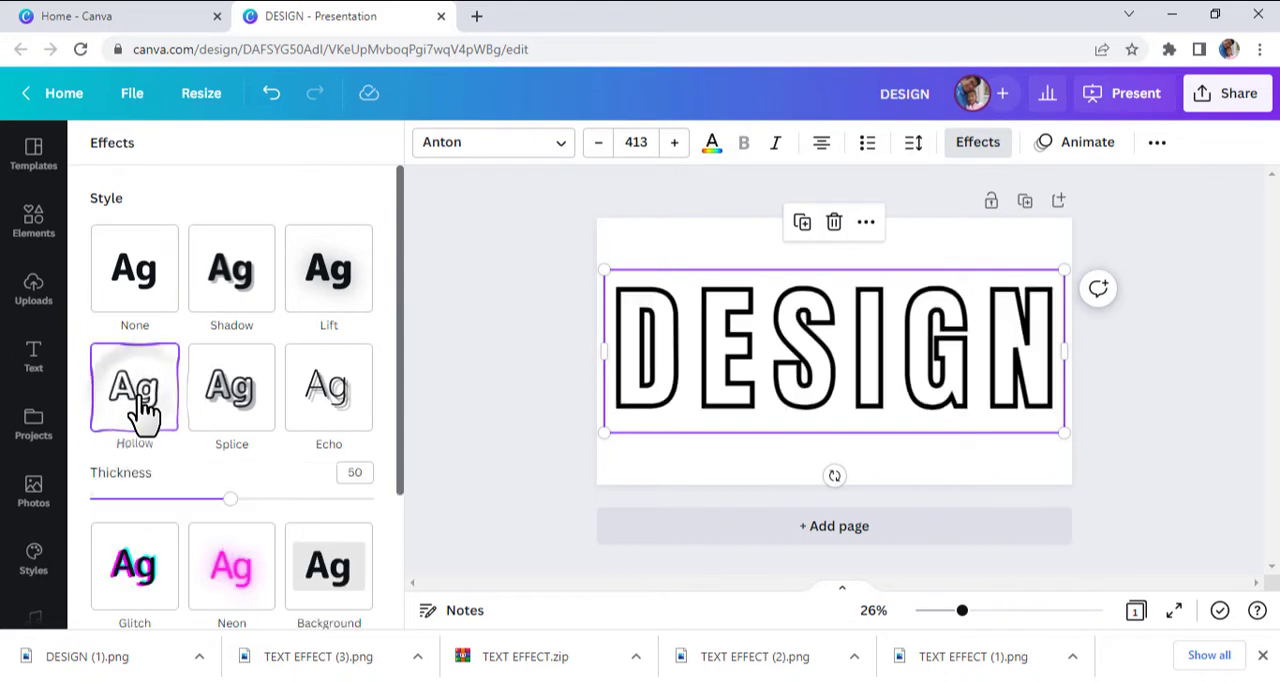
{"action": "left_click_drag", "start_coordinate": [229, 500], "coordinate": [172, 505]}
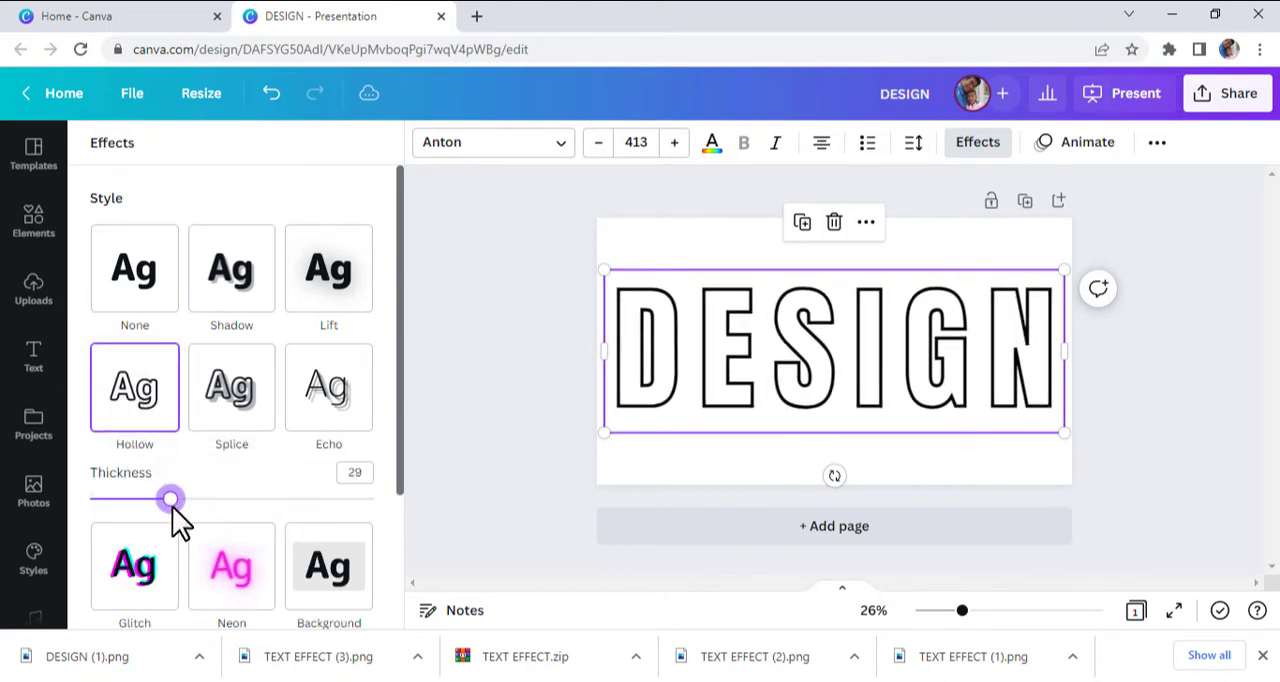
- Search the elements for FRAME and place the wide torn-edge strip frame on the page
{"action": "left_click", "coordinate": [40, 288]}
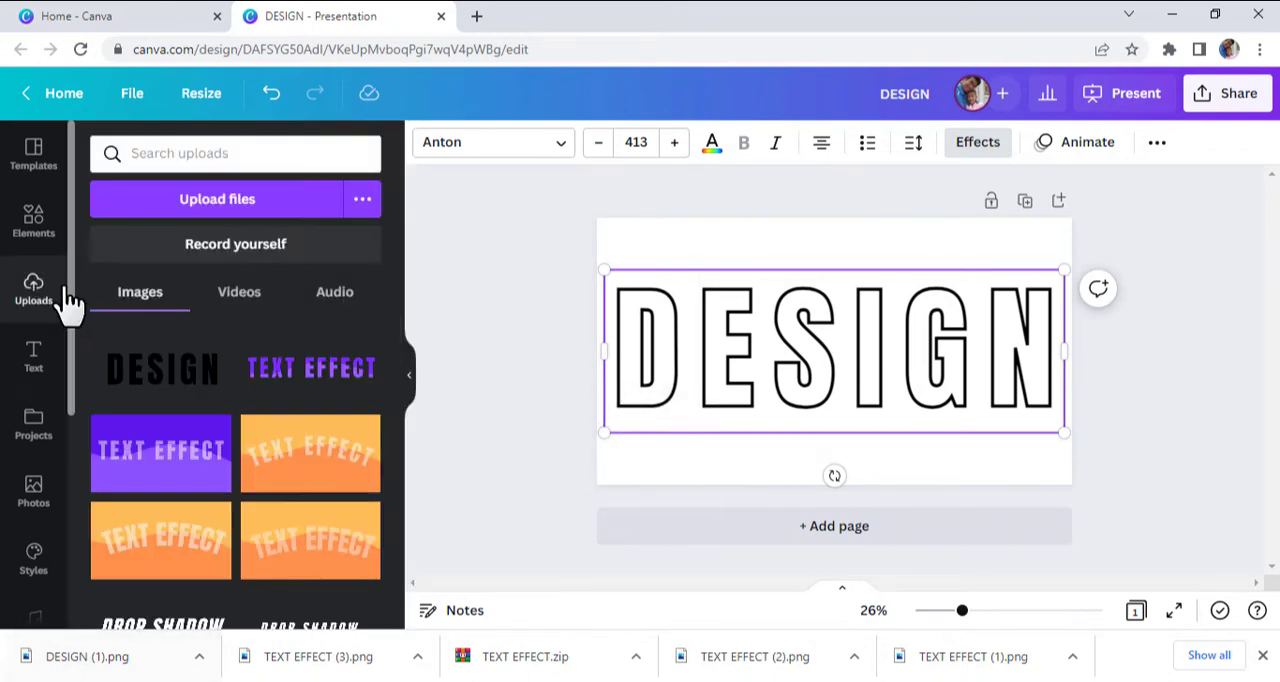
{"action": "left_click", "coordinate": [38, 225]}
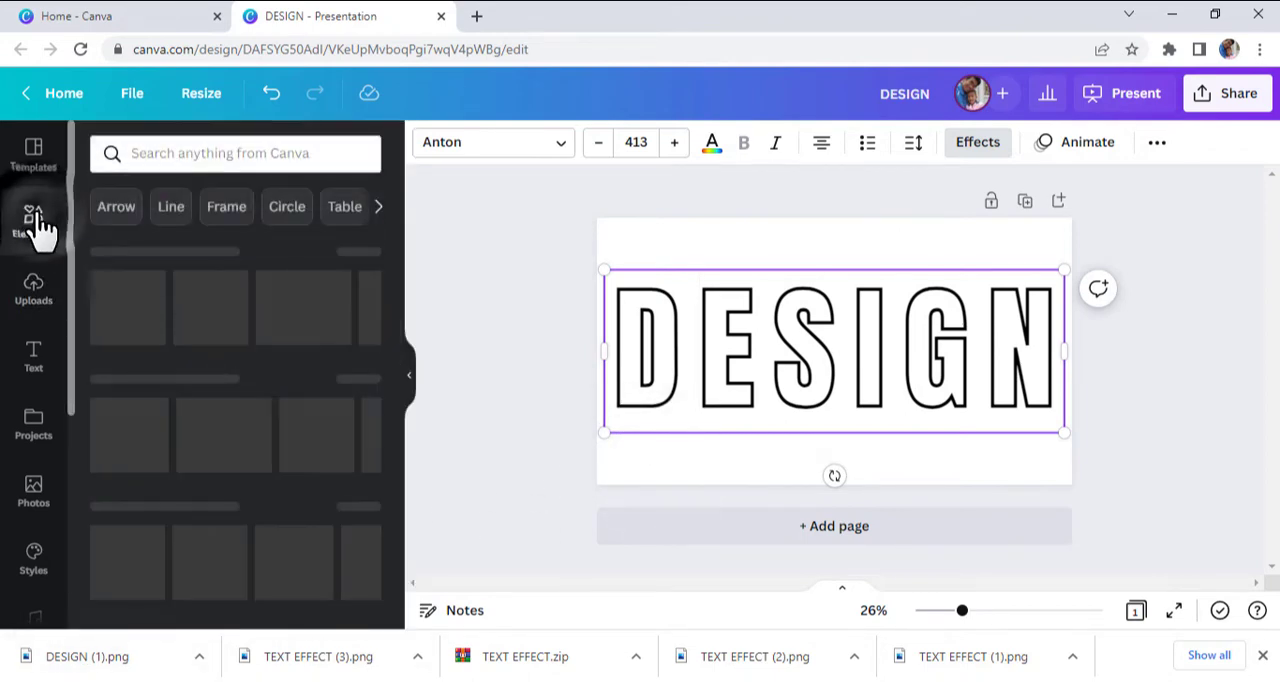
{"action": "left_click", "coordinate": [207, 153]}
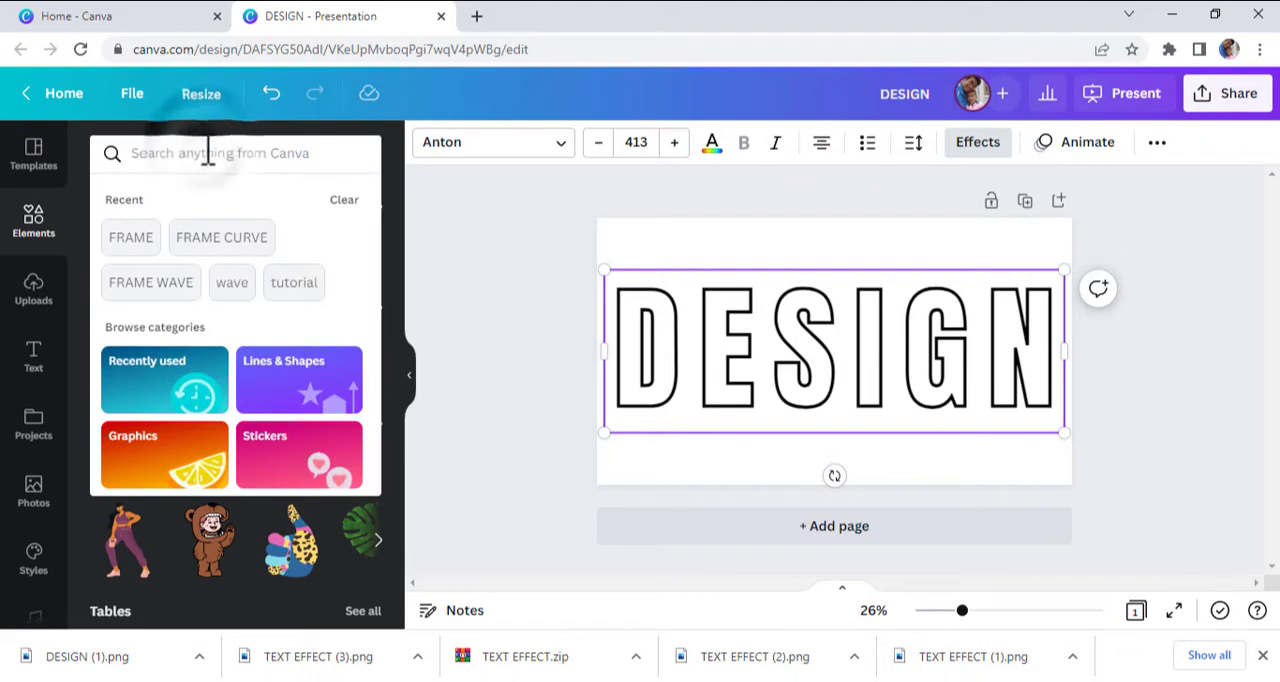
{"action": "type", "text": "FRA"}
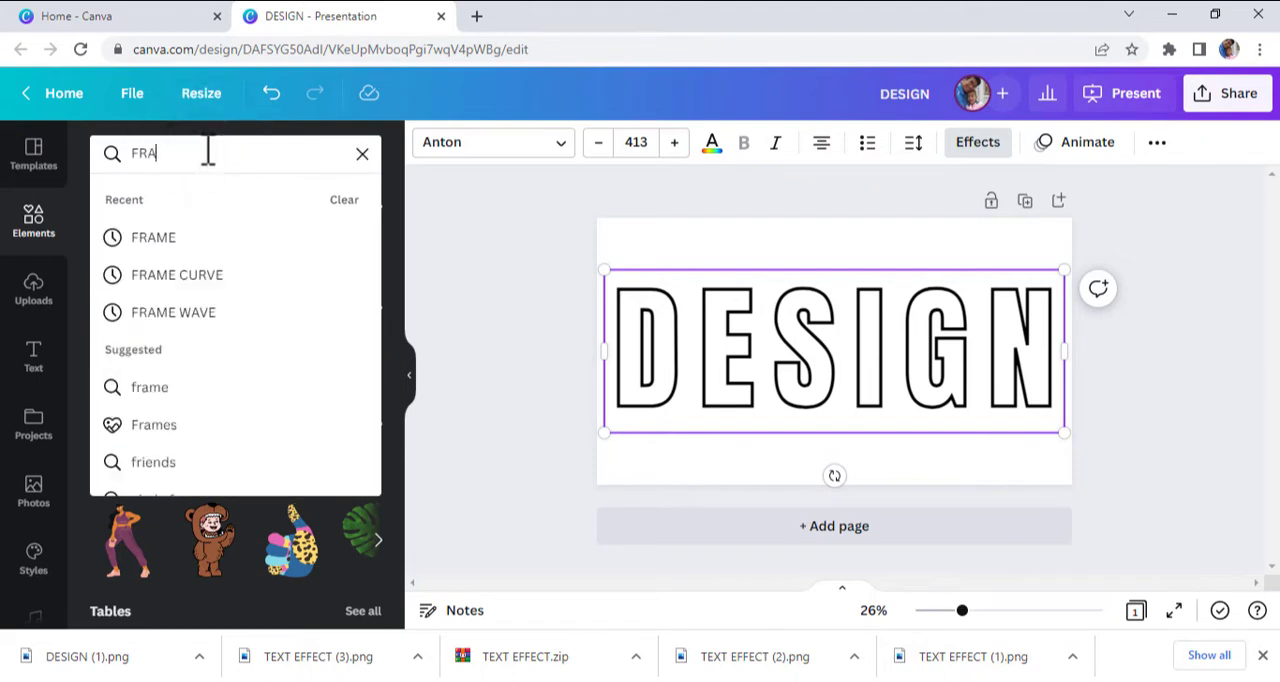
{"action": "type", "text": "ENE"}
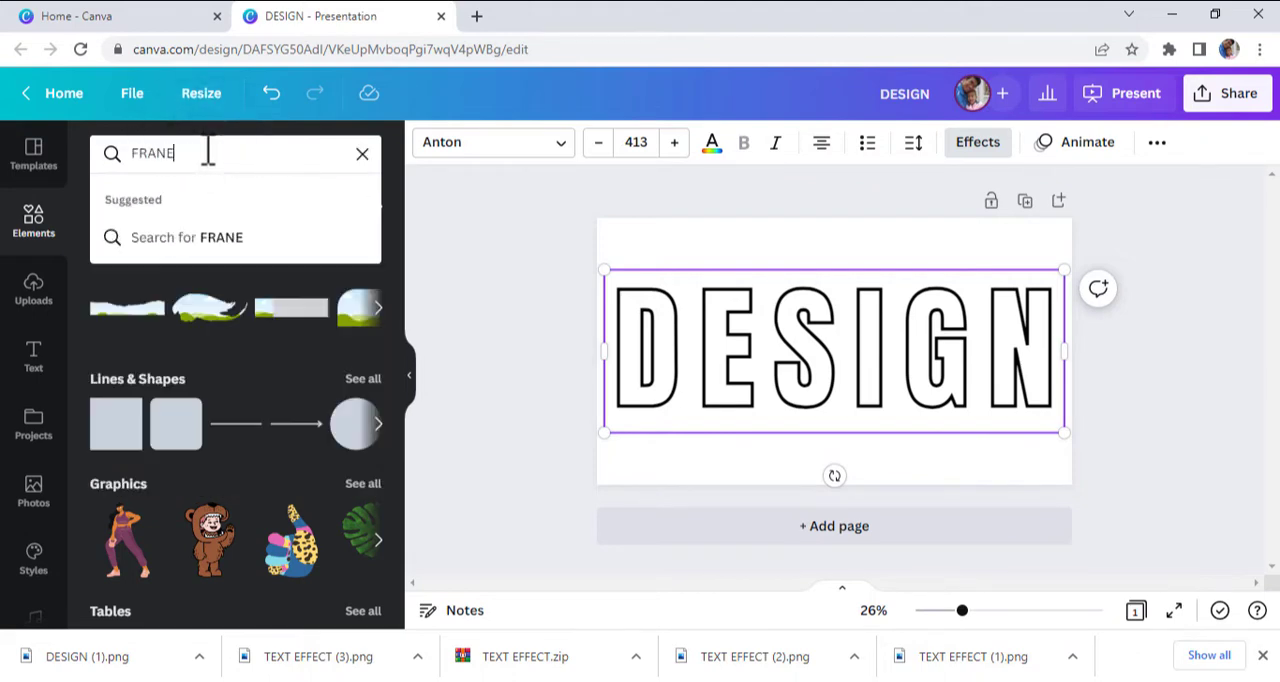
{"action": "key", "text": "BackSpace"}
{"action": "key", "text": "BackSpace"}
{"action": "type", "text": "ME"}
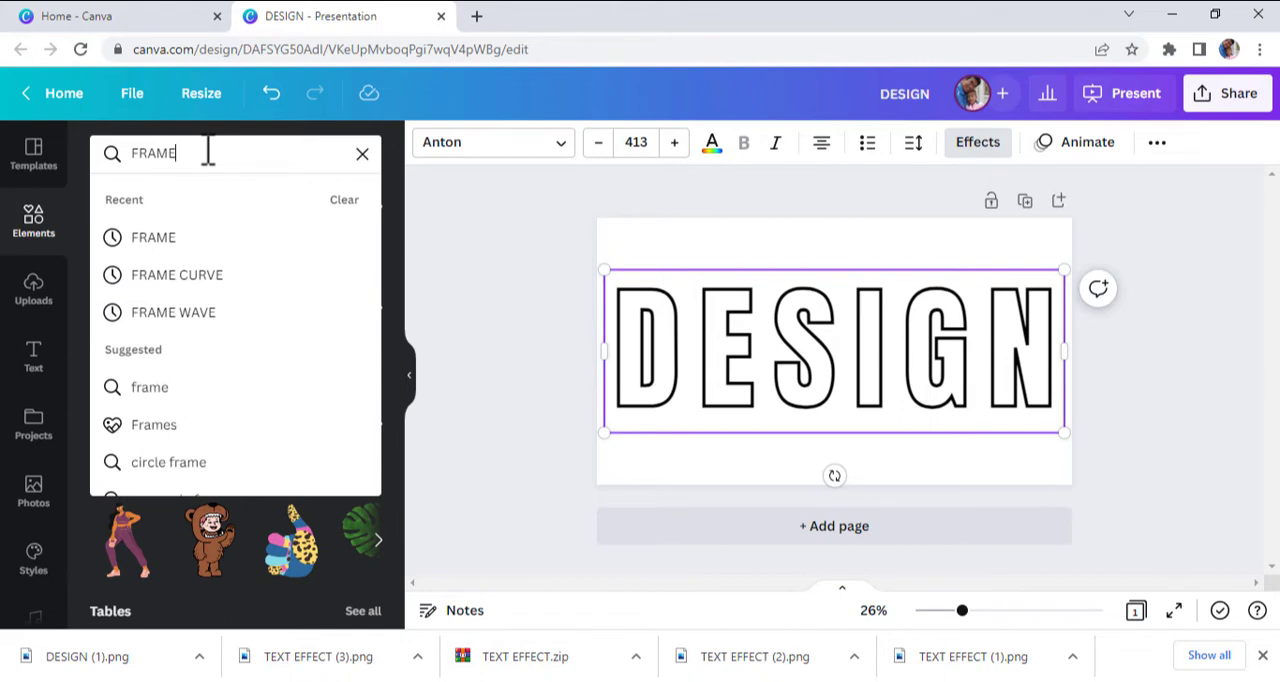
{"action": "key", "text": "Return"}
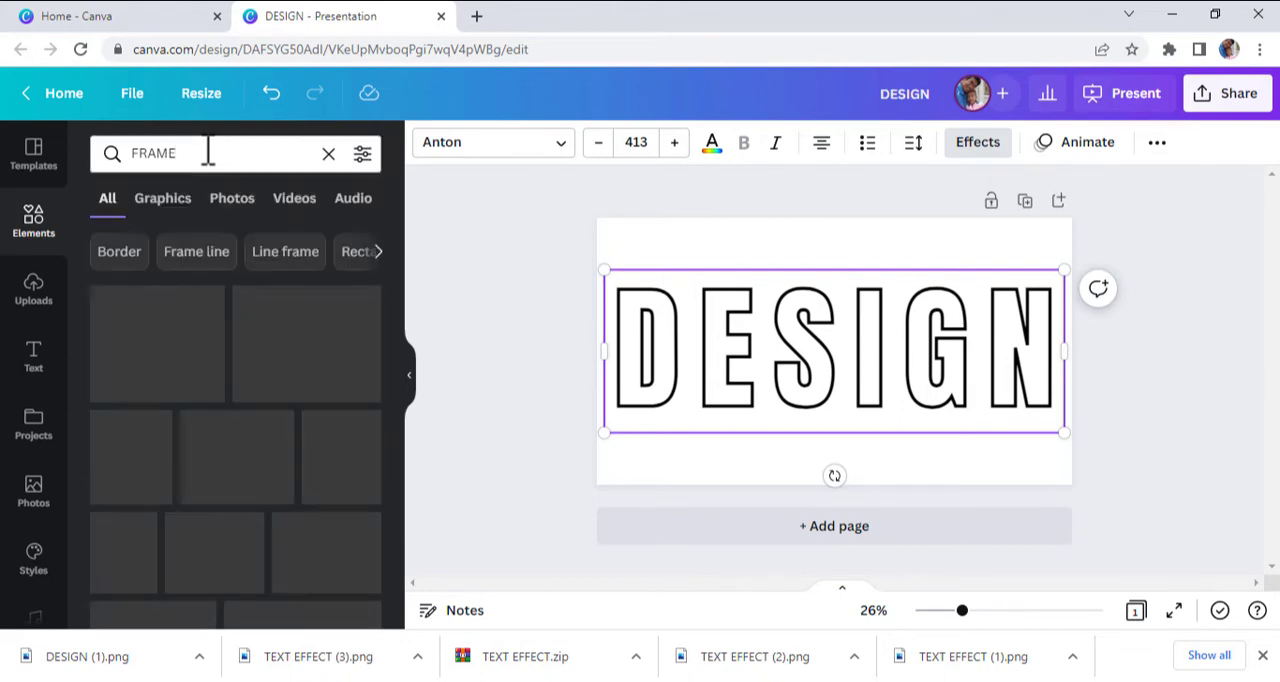
{"action": "scroll", "coordinate": [275, 318], "scroll_direction": "down", "scroll_amount": 2}
{"action": "scroll", "coordinate": [275, 318], "scroll_direction": "down", "scroll_amount": 10}
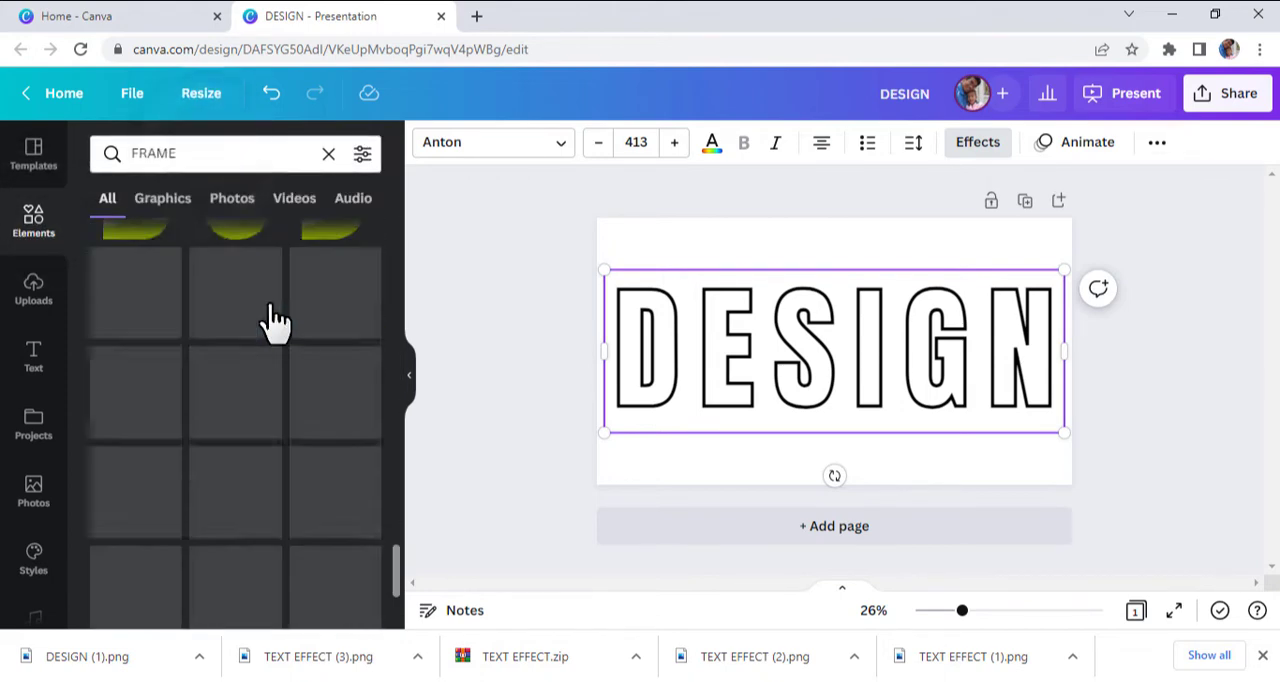
{"action": "scroll", "coordinate": [288, 300], "scroll_direction": "down", "scroll_amount": 2}
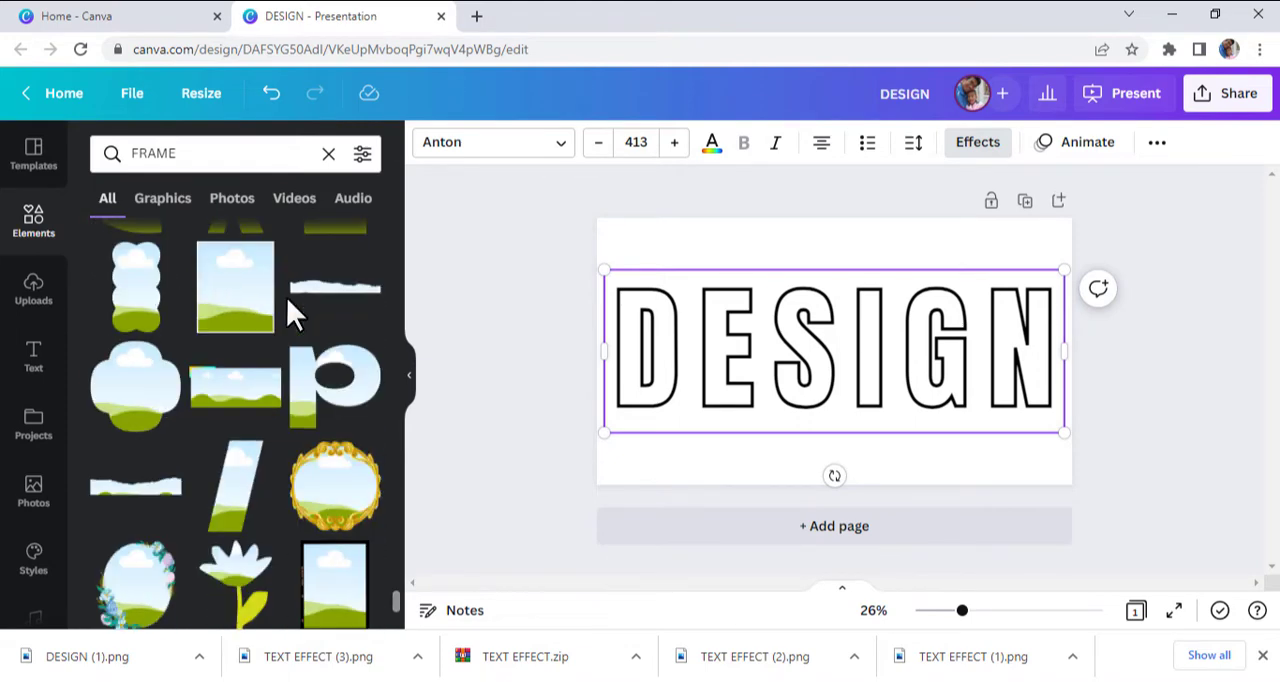
{"action": "left_click_drag", "start_coordinate": [143, 491], "coordinate": [676, 292]}
- Enlarge the torn-edge frame to span the page's upper part and move the outlined DESIGN text below it
{"action": "left_click_drag", "start_coordinate": [870, 265], "coordinate": [1171, 400]}
{"action": "left_click", "coordinate": [1060, 310]}
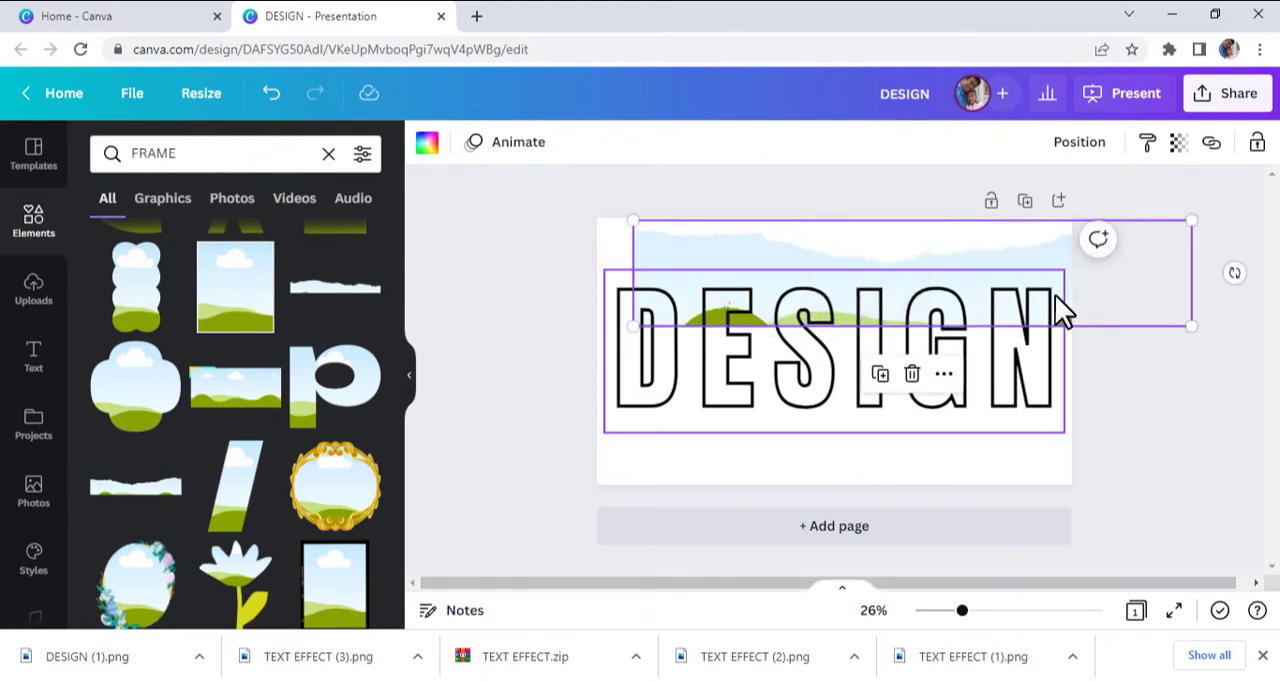
{"action": "left_click", "coordinate": [1017, 494]}
{"action": "left_click_drag", "start_coordinate": [984, 410], "coordinate": [990, 457]}
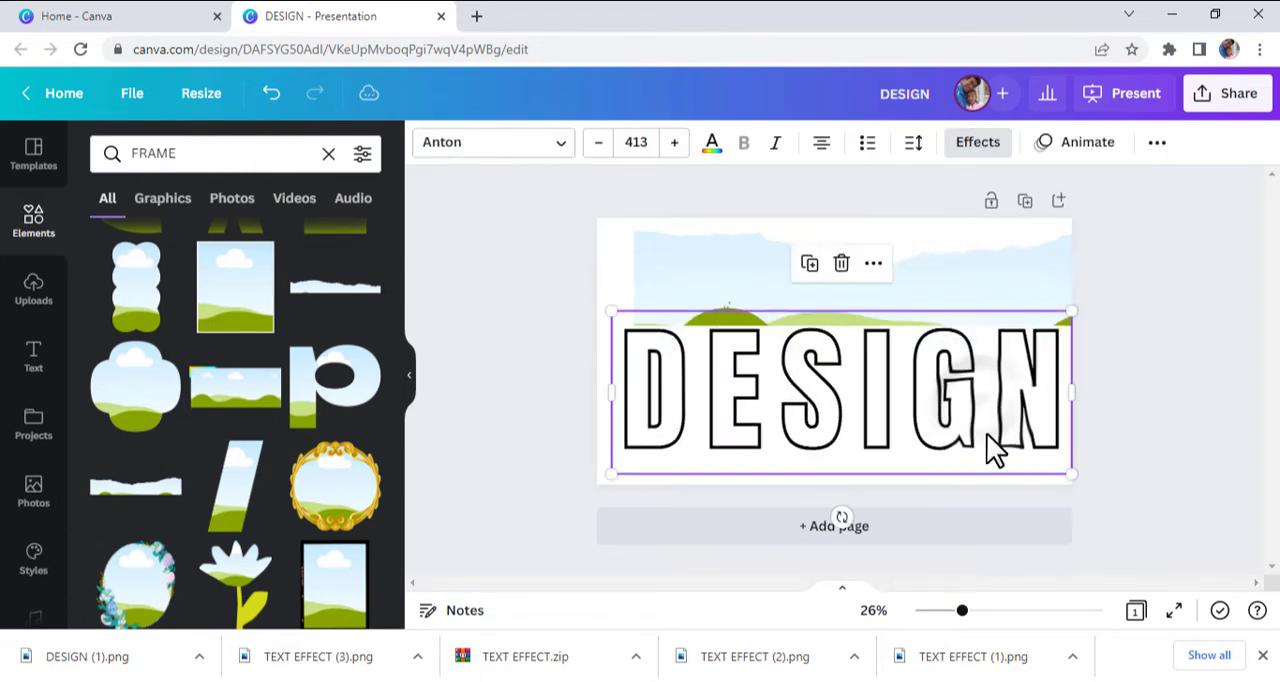
{"action": "left_click", "coordinate": [941, 271]}
{"action": "left_click_drag", "start_coordinate": [956, 276], "coordinate": [921, 252]}
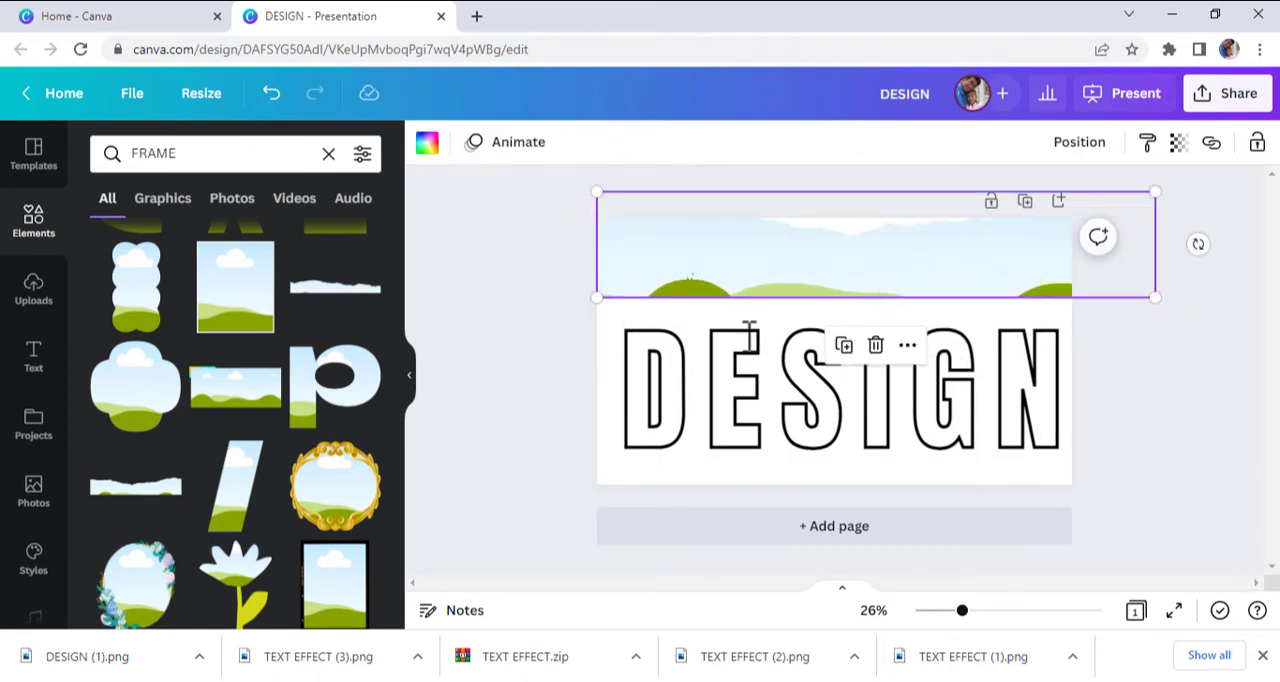
- Upload DESIGN (1).png onto the page and crop the empty space above and below its letters
{"action": "left_click_drag", "start_coordinate": [75, 665], "coordinate": [672, 267]}
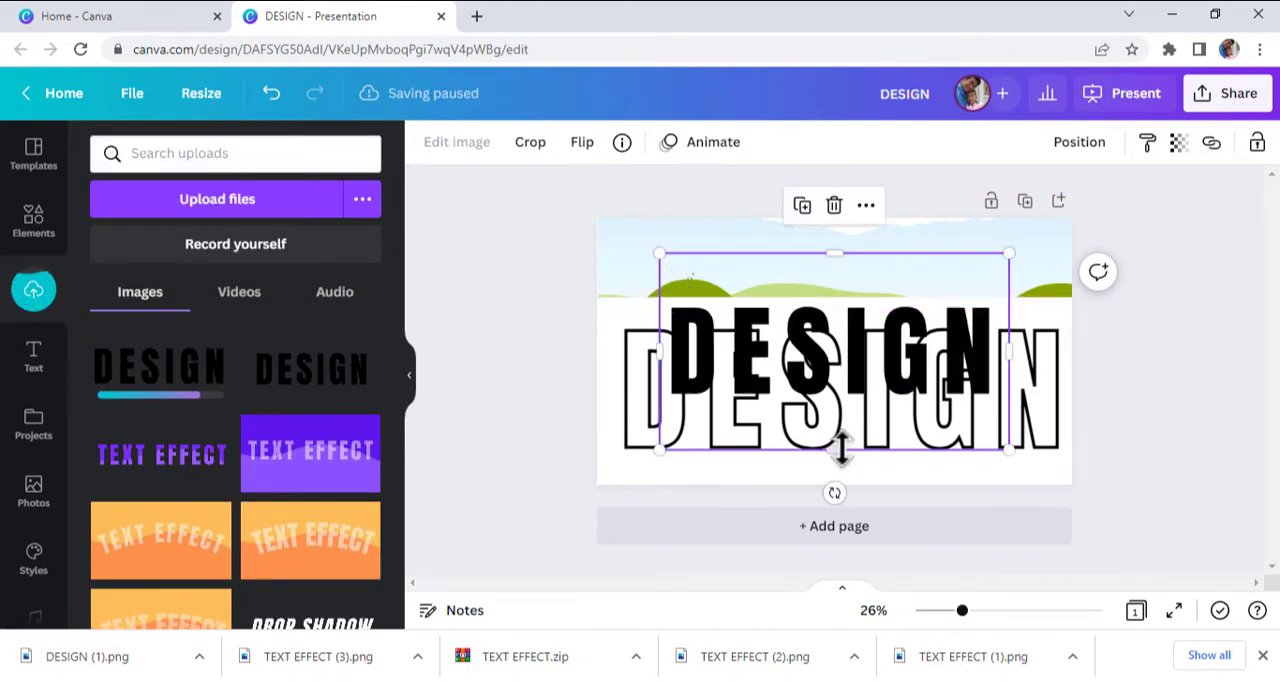
{"action": "left_click_drag", "start_coordinate": [840, 450], "coordinate": [836, 398]}
{"action": "left_click_drag", "start_coordinate": [835, 253], "coordinate": [843, 296]}
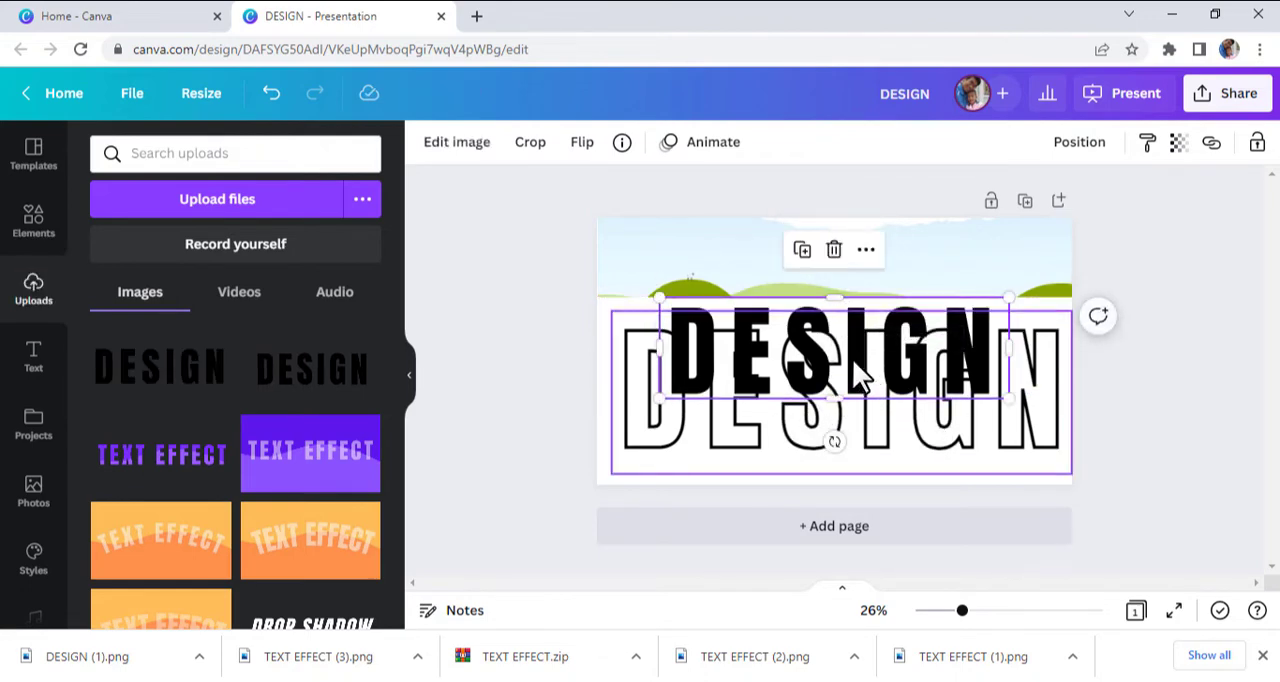
- Move the outlined text down past the page's lower edge and drop the solid DESIGN image into the torn-edge frame
{"action": "left_click_drag", "start_coordinate": [856, 364], "coordinate": [845, 415]}
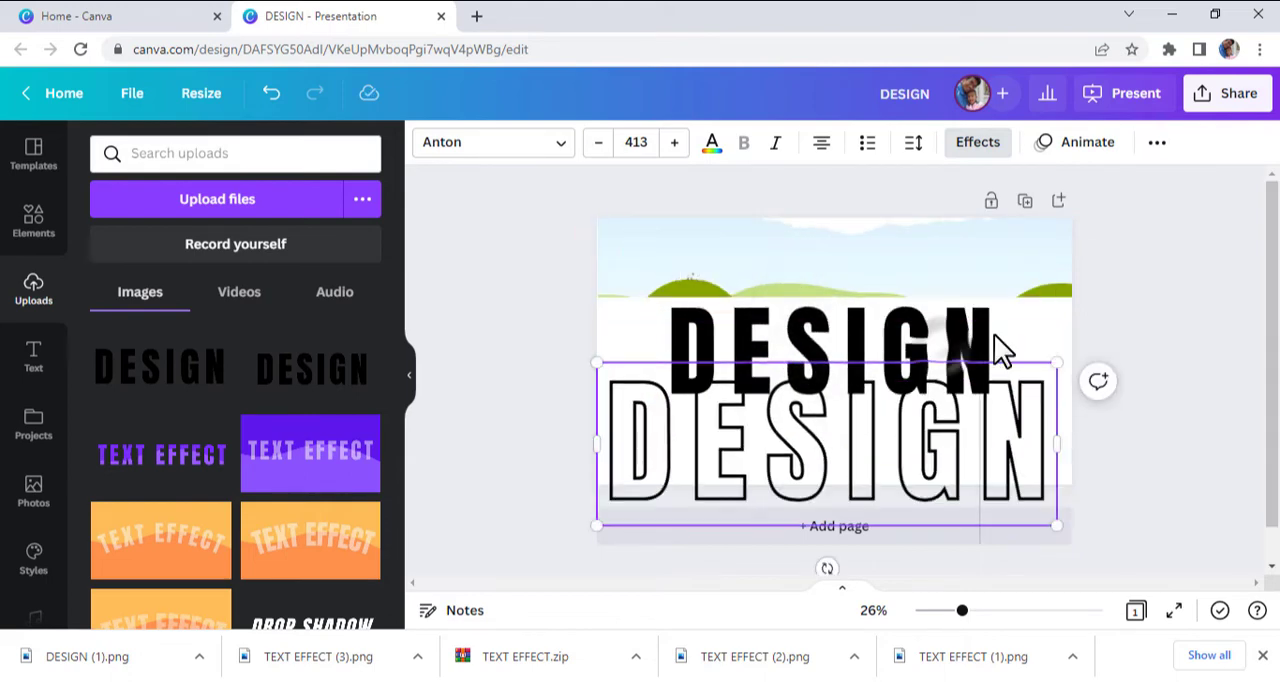
{"action": "left_click", "coordinate": [1035, 326]}
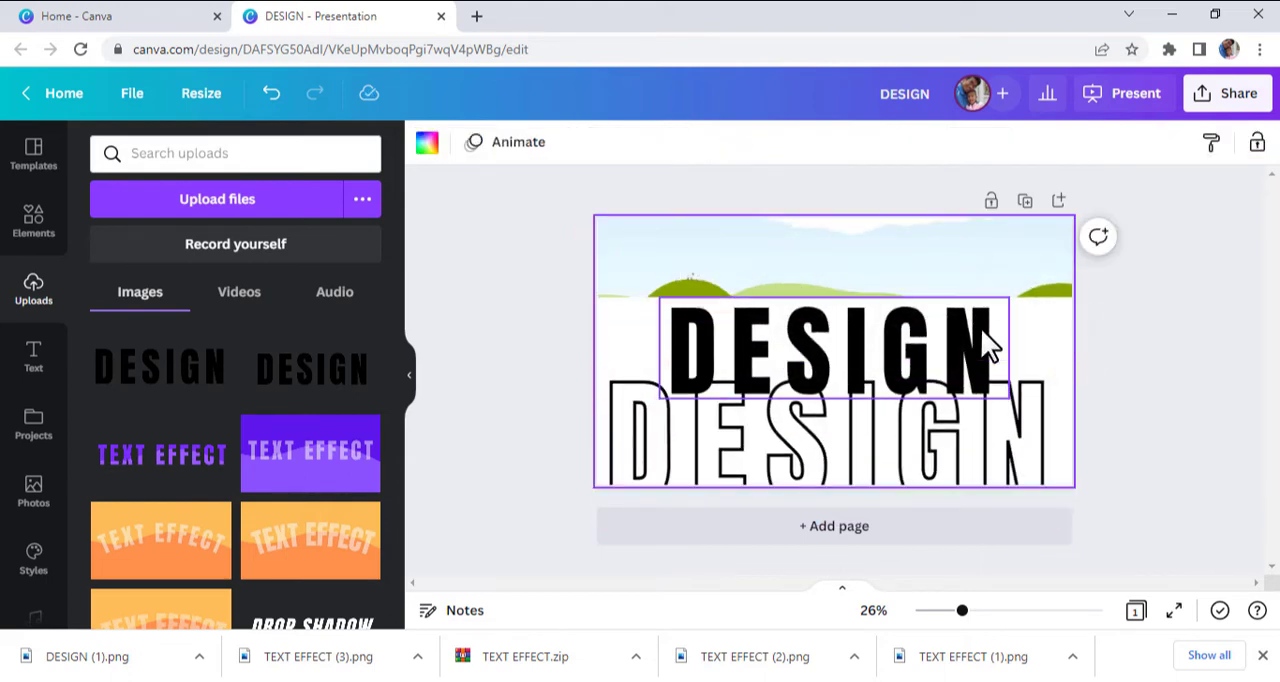
{"action": "left_click_drag", "start_coordinate": [988, 345], "coordinate": [921, 275]}
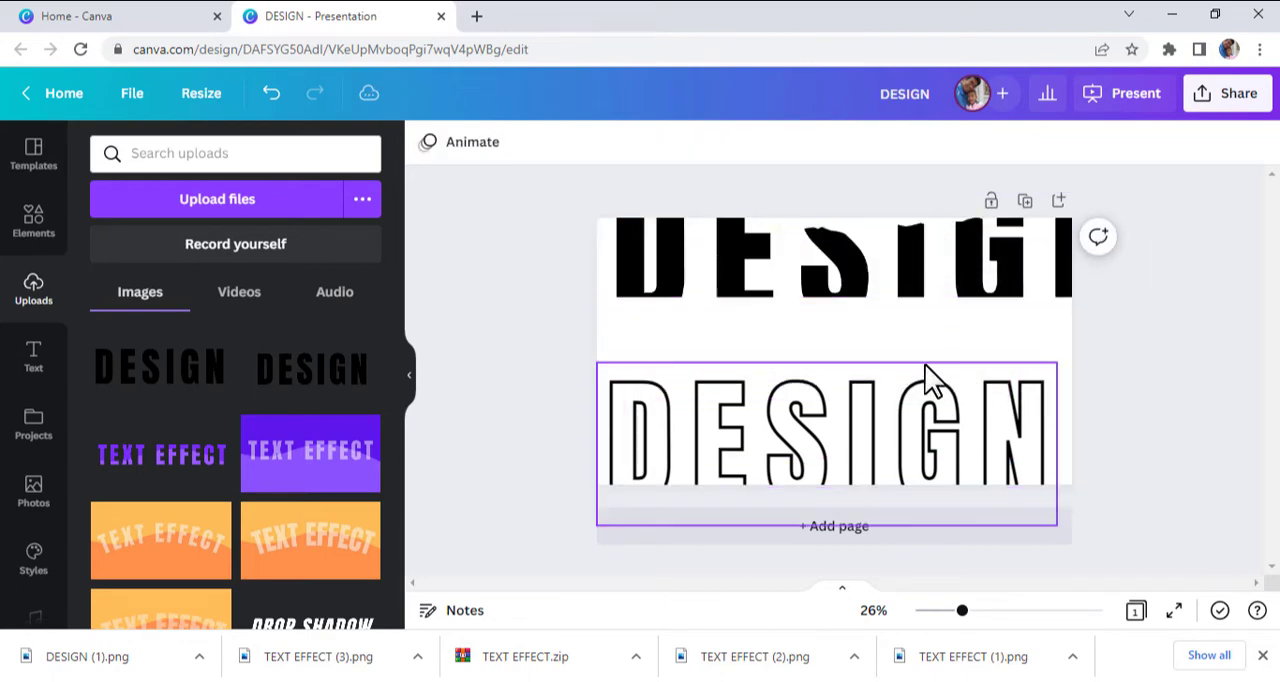
- Move the outlined DESIGN text up within the page and reposition the solid DESIGN image slightly higher inside the torn-edge frame
{"action": "left_click_drag", "start_coordinate": [931, 420], "coordinate": [943, 380]}
{"action": "left_click", "coordinate": [917, 270]}
{"action": "double_click", "coordinate": [918, 272]}
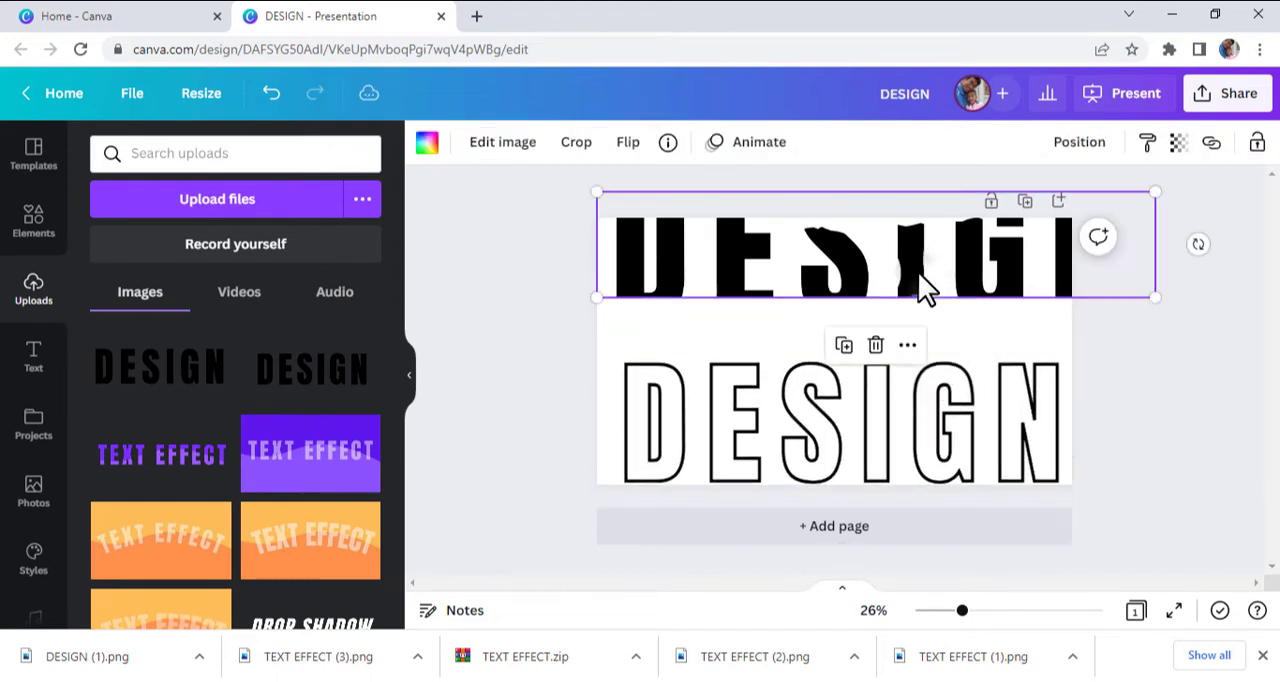
{"action": "left_click_drag", "start_coordinate": [905, 281], "coordinate": [905, 250]}
{"action": "left_click", "coordinate": [1134, 412]}
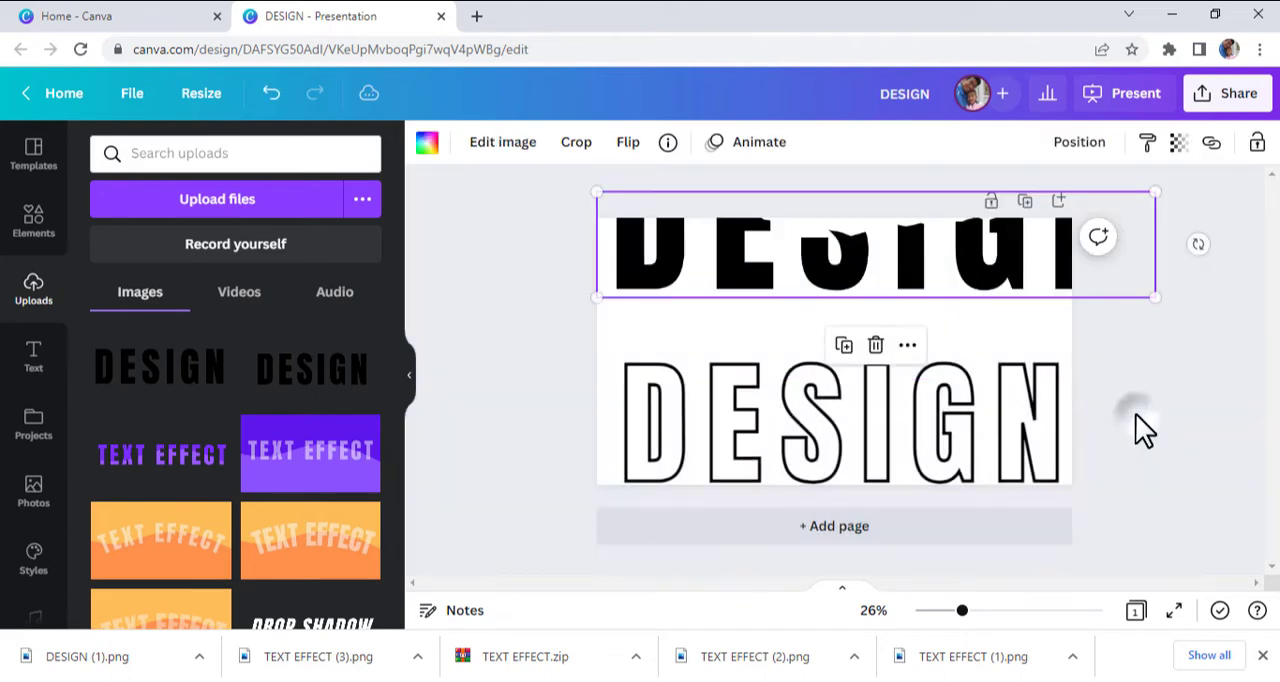
- Move the torn-edge frame over the outlined text's lower half and shrink it until its solid letters align with the outlines
{"action": "left_click_drag", "start_coordinate": [982, 275], "coordinate": [988, 467]}
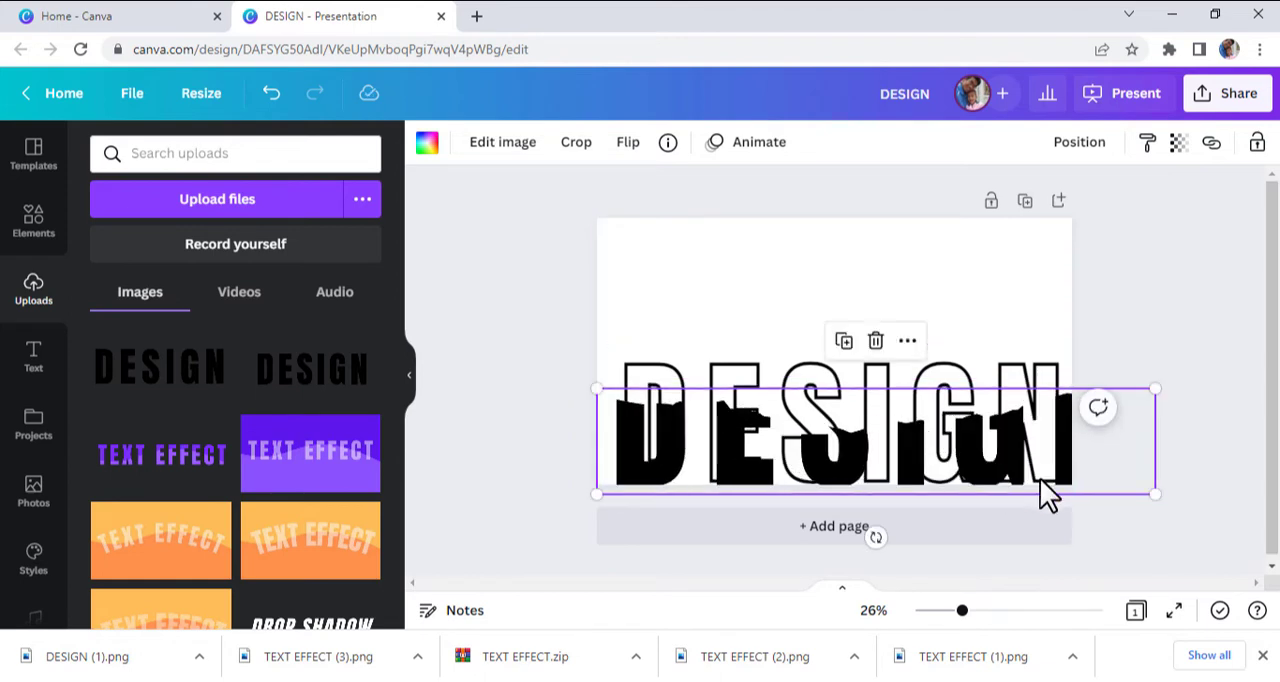
{"action": "left_click_drag", "start_coordinate": [1153, 492], "coordinate": [1088, 464]}
{"action": "left_click_drag", "start_coordinate": [591, 484], "coordinate": [600, 478]}
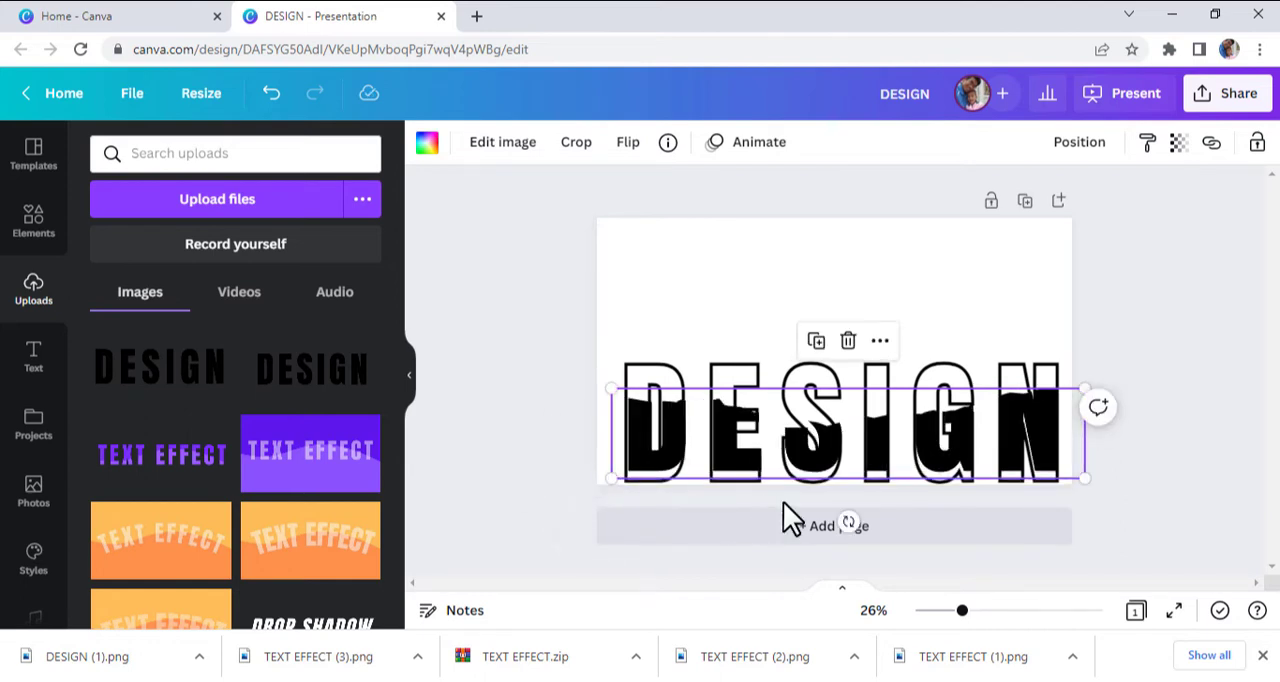
{"action": "left_click", "coordinate": [783, 505]}
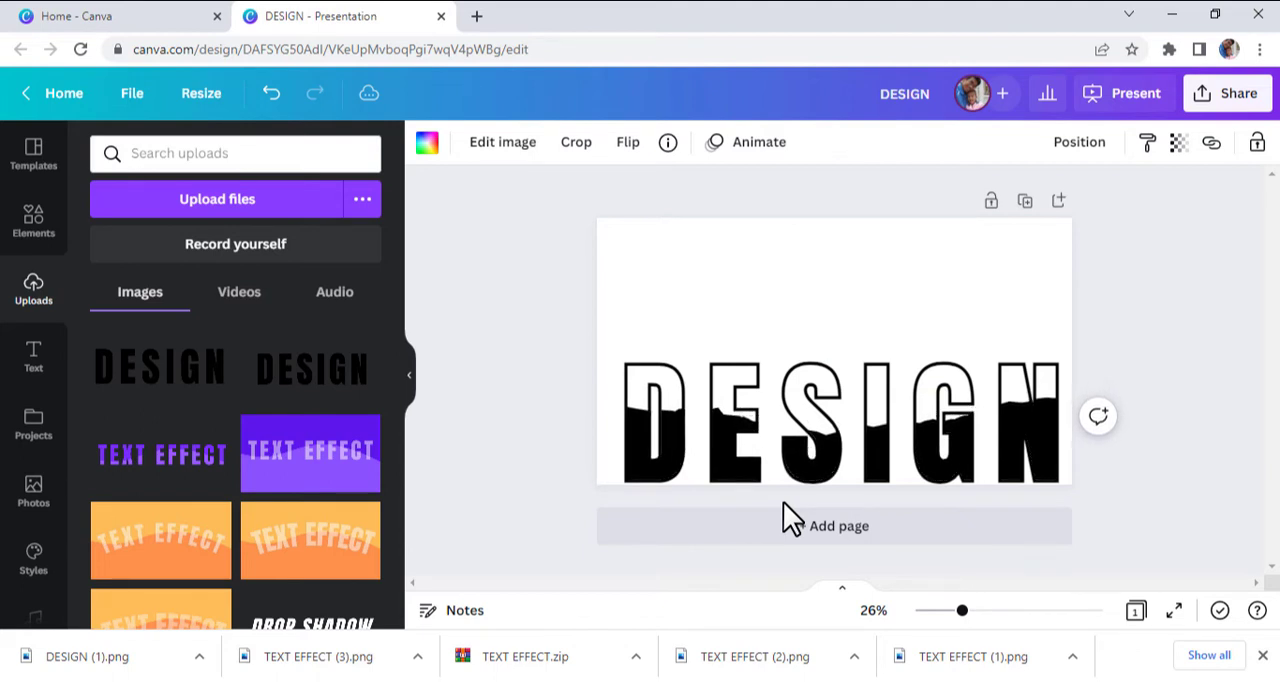
{"action": "left_click", "coordinate": [783, 501]}
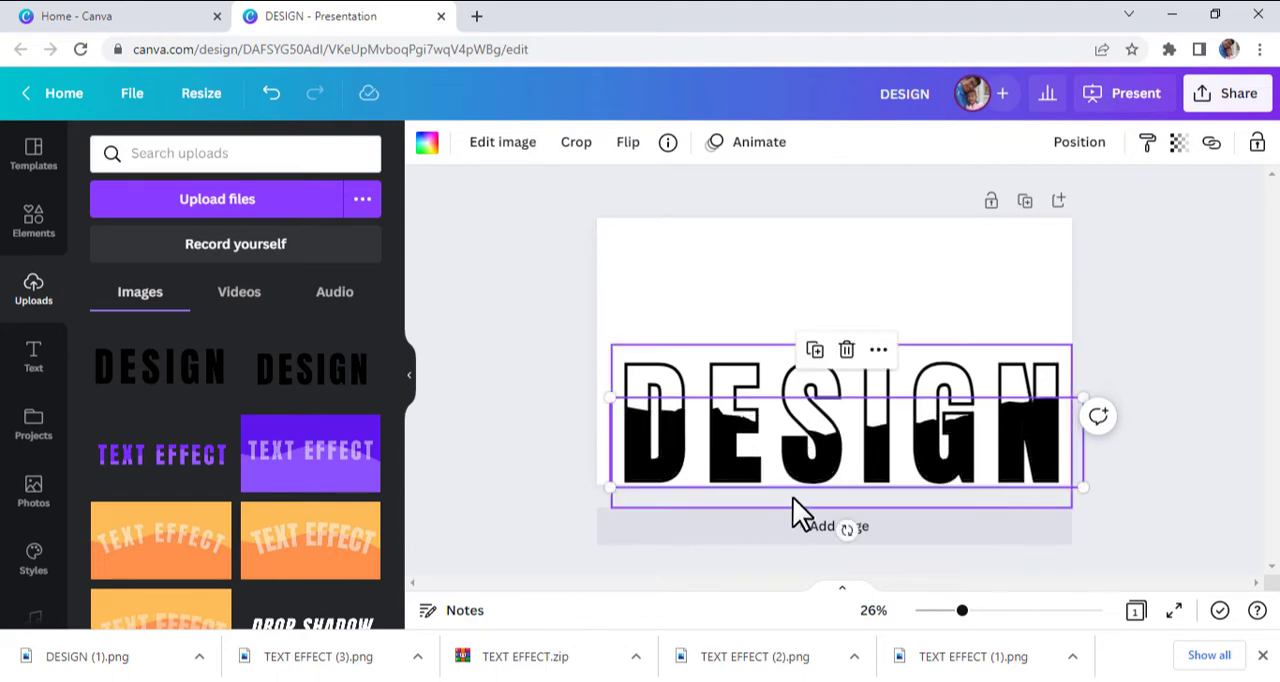
- Select the outlined text and the torn-edge frame together and move them up to the page's vertical middle
{"action": "left_click", "coordinate": [1043, 392]}
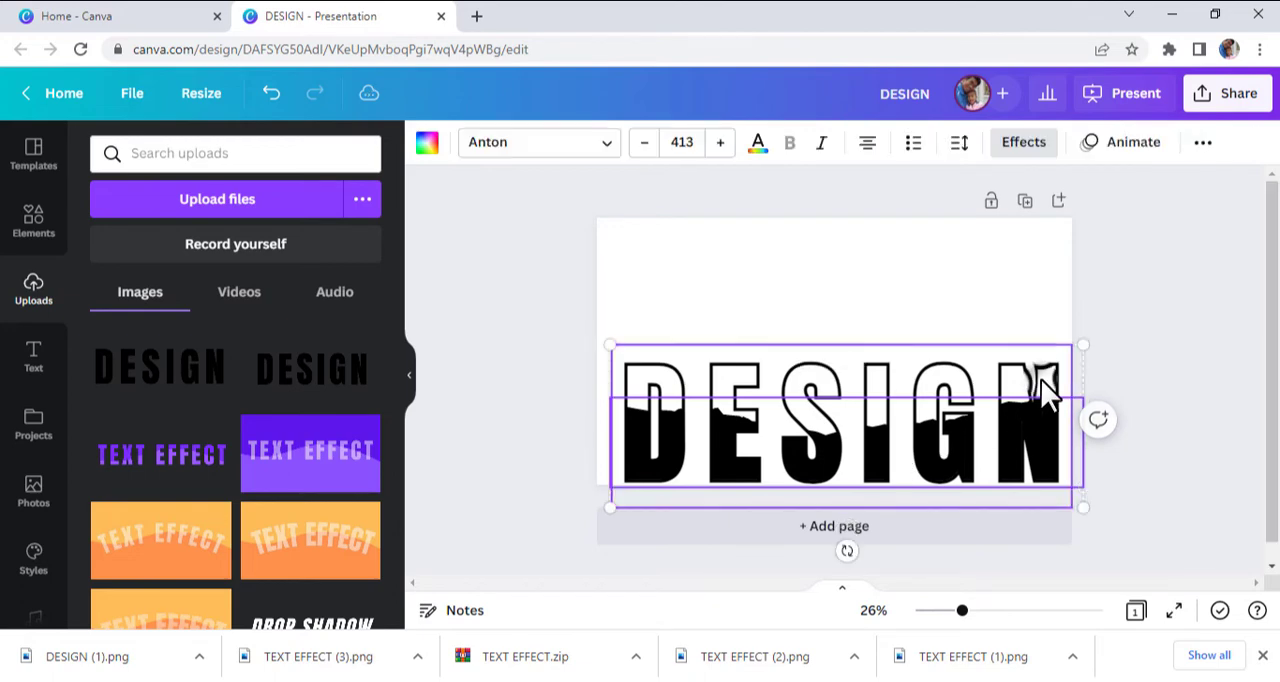
{"action": "left_click_drag", "start_coordinate": [1150, 456], "coordinate": [762, 361]}
{"action": "left_click_drag", "start_coordinate": [868, 364], "coordinate": [863, 304]}
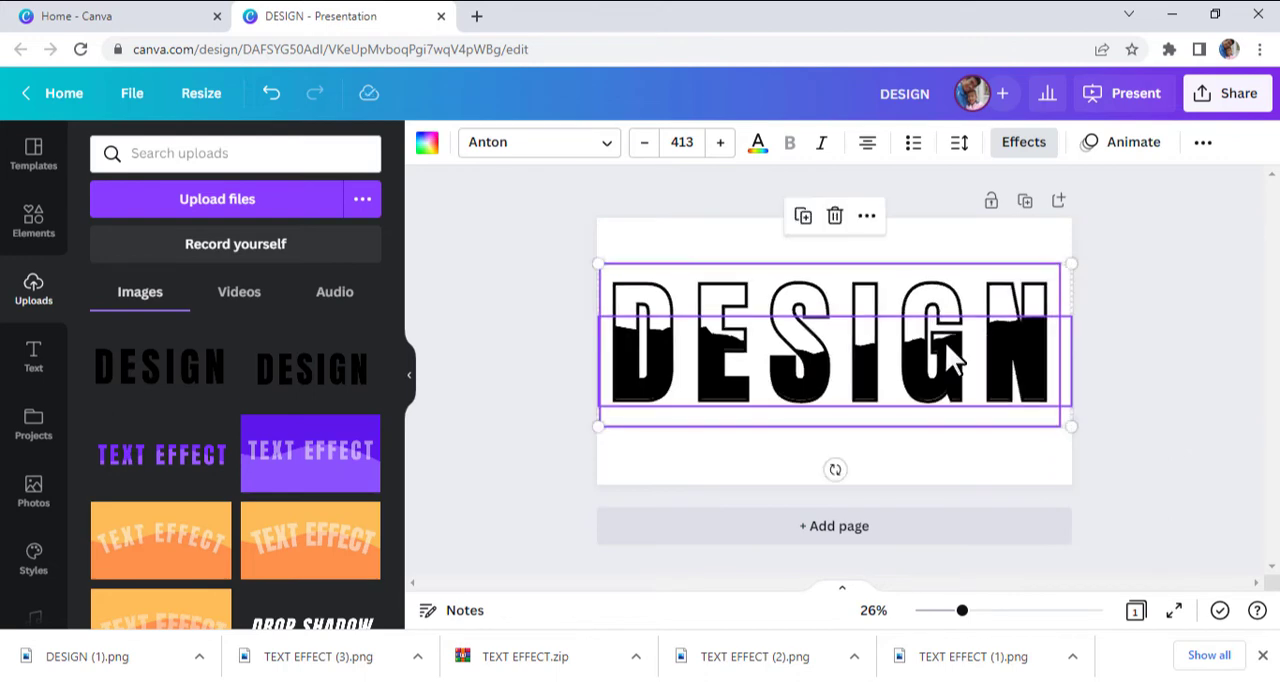
{"action": "left_click", "coordinate": [1148, 440]}
{"action": "left_click", "coordinate": [1028, 368]}
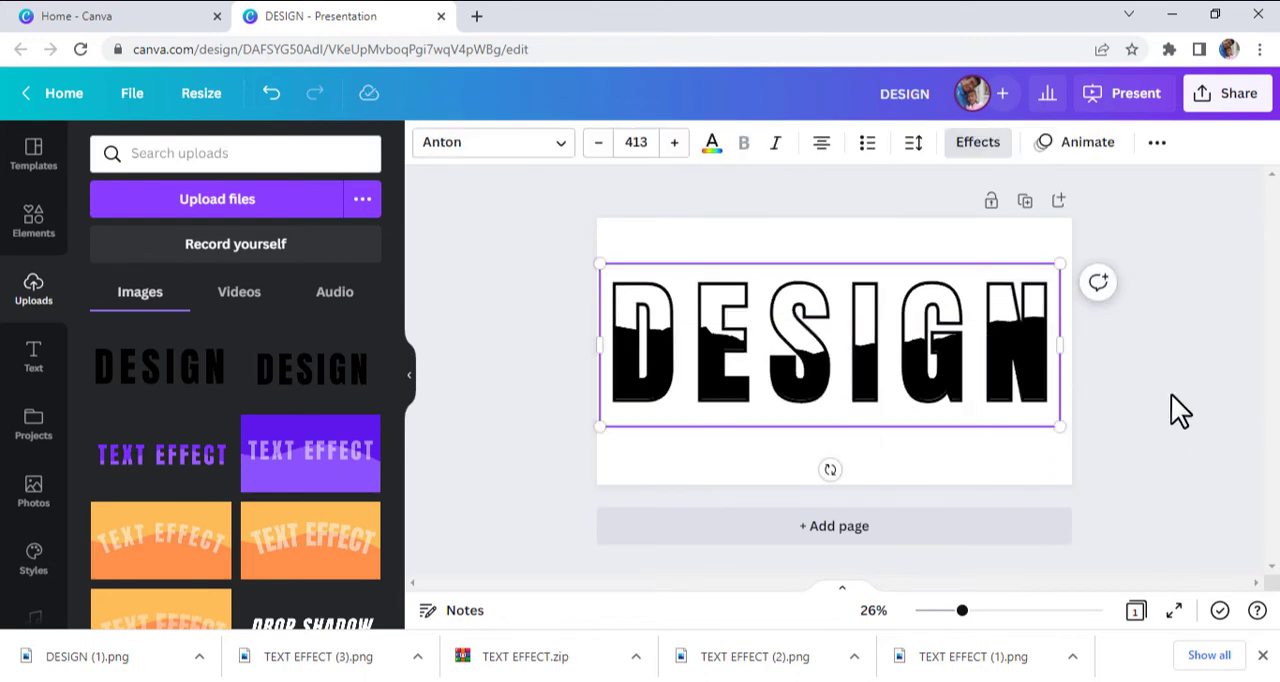
{"action": "left_click", "coordinate": [1150, 418]}
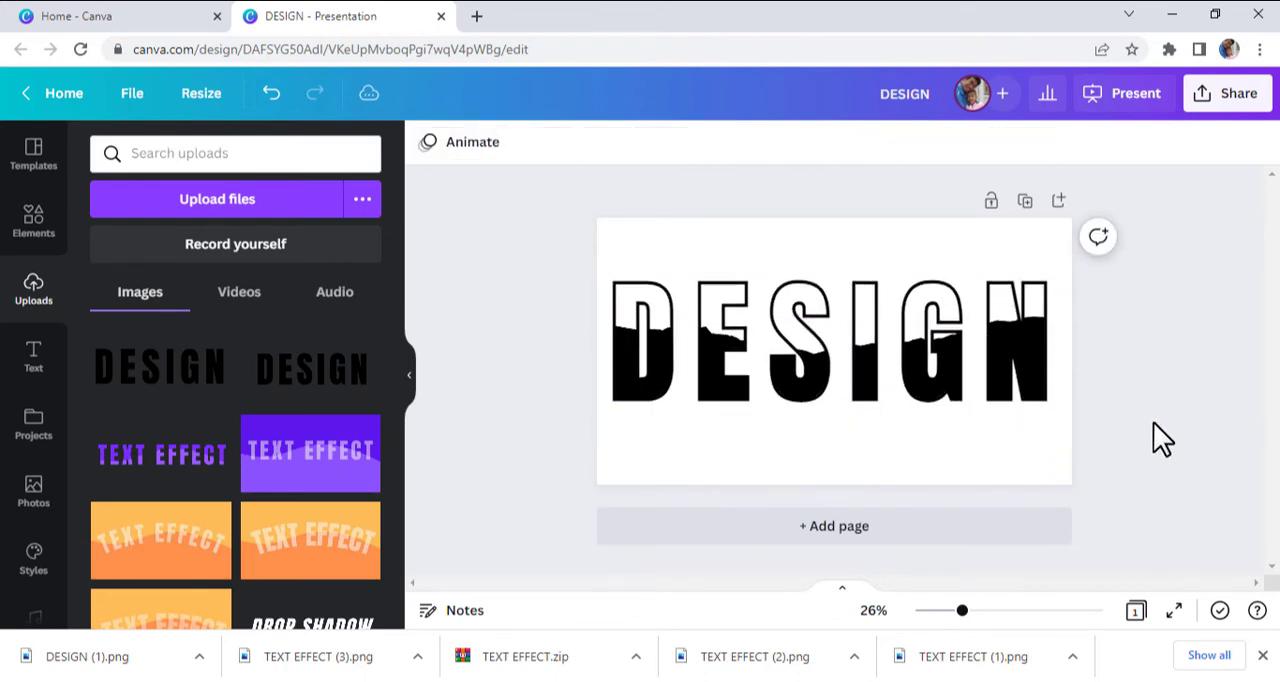
{"action": "left_click_drag", "start_coordinate": [1191, 405], "coordinate": [846, 329]}
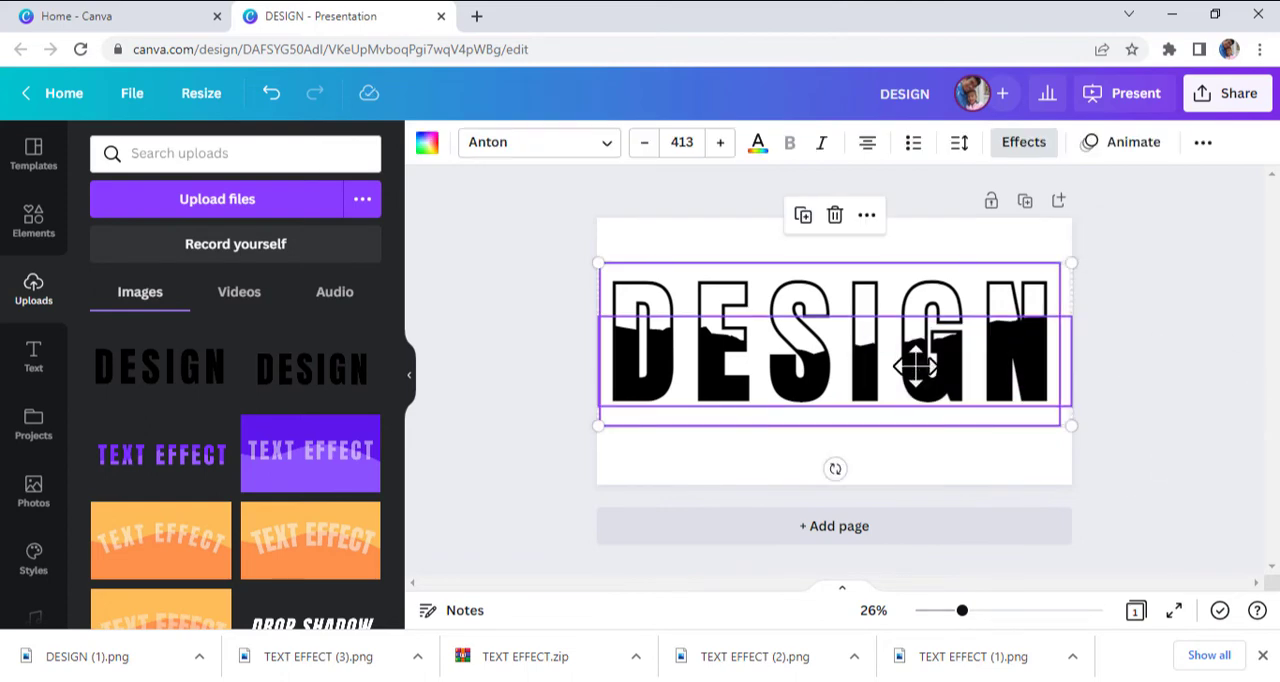
{"action": "left_click_drag", "start_coordinate": [914, 363], "coordinate": [916, 385]}
{"action": "left_click", "coordinate": [1121, 408]}
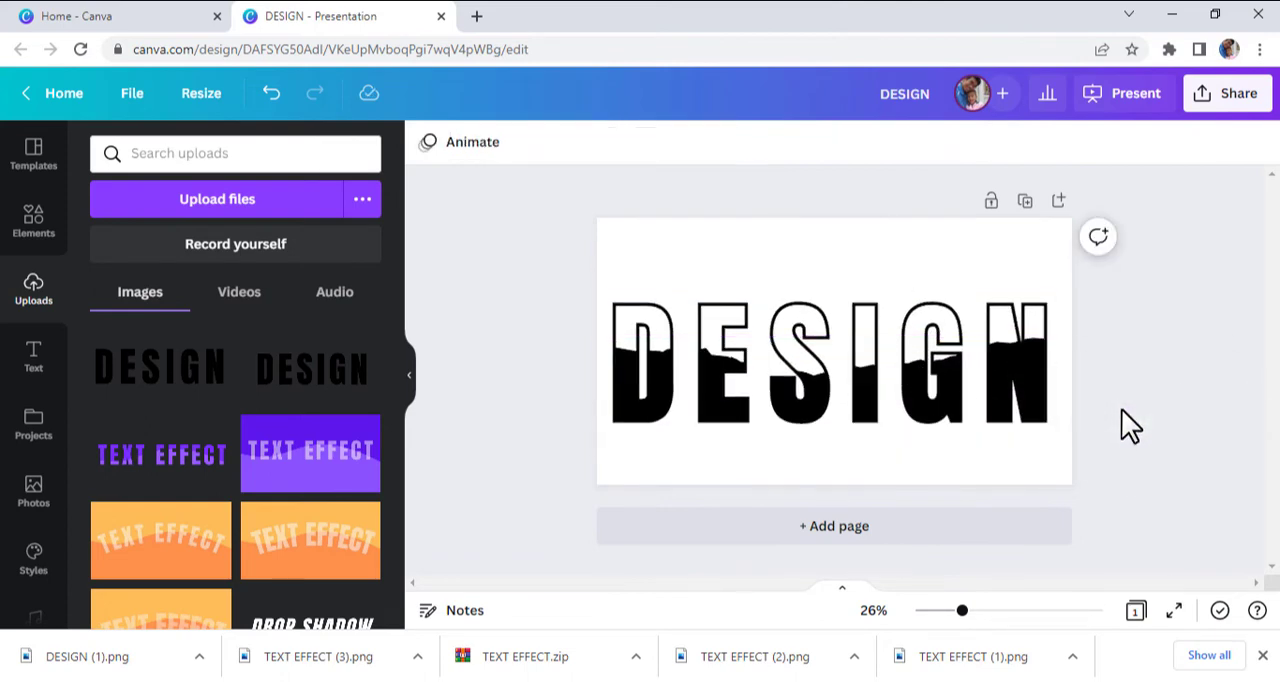
- Scale the outlined text and torn-edge frame down together slightly, leaving an even margin on both sides of the page
{"action": "left_click_drag", "start_coordinate": [1186, 434], "coordinate": [733, 330]}
{"action": "left_click_drag", "start_coordinate": [595, 286], "coordinate": [617, 291]}
{"action": "left_click_drag", "start_coordinate": [1066, 450], "coordinate": [1052, 443]}
{"action": "left_click", "coordinate": [1080, 445]}
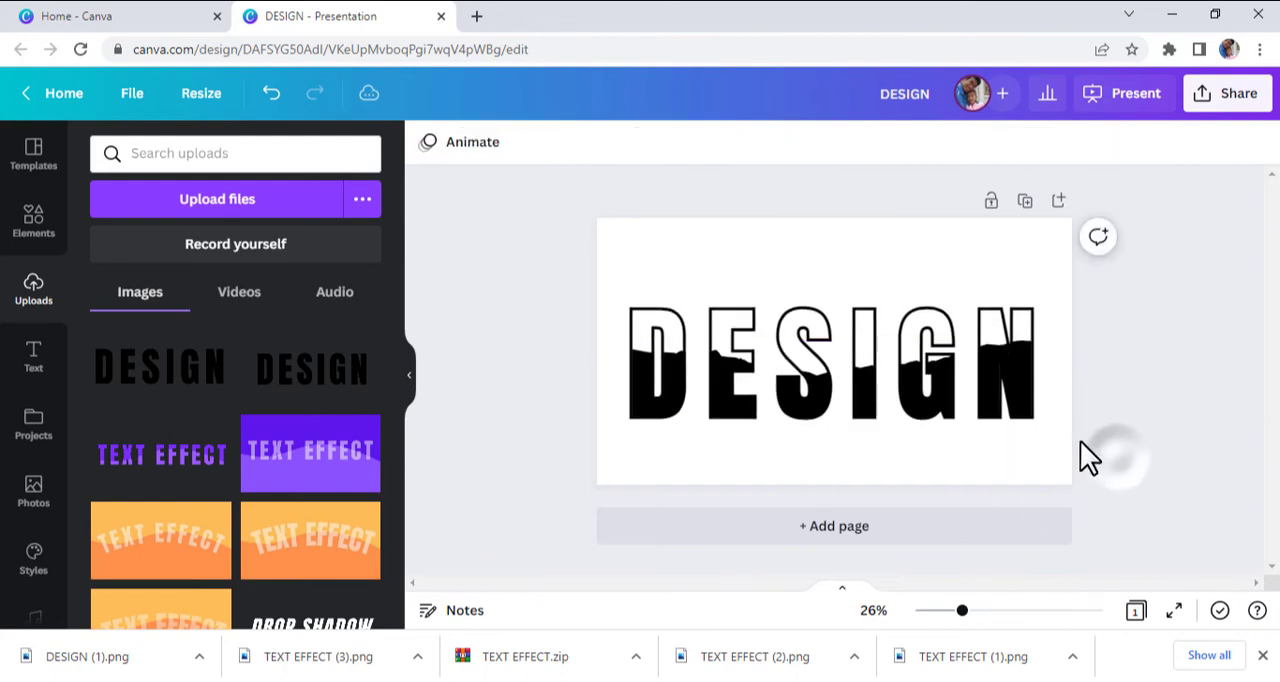
- Set the page background to the light orange default color after trying yellow
{"action": "left_click", "coordinate": [620, 236]}
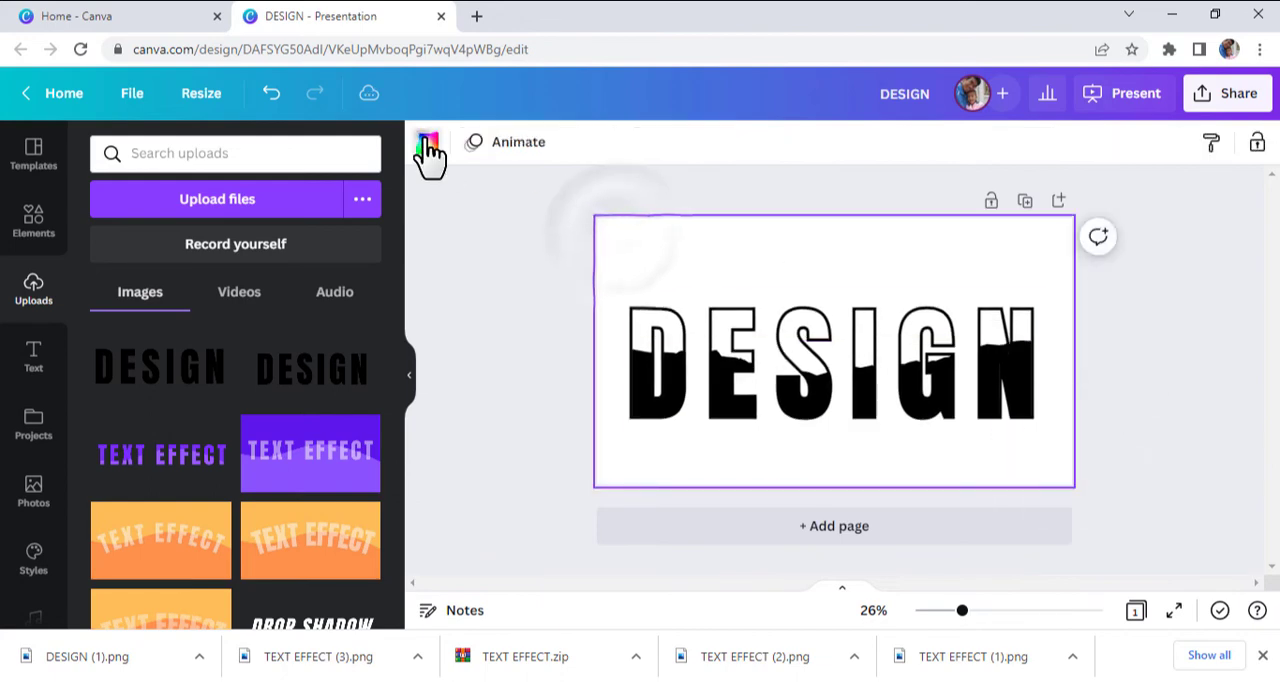
{"action": "left_click", "coordinate": [427, 142]}
{"action": "scroll", "coordinate": [325, 495], "scroll_direction": "down", "scroll_amount": 1}
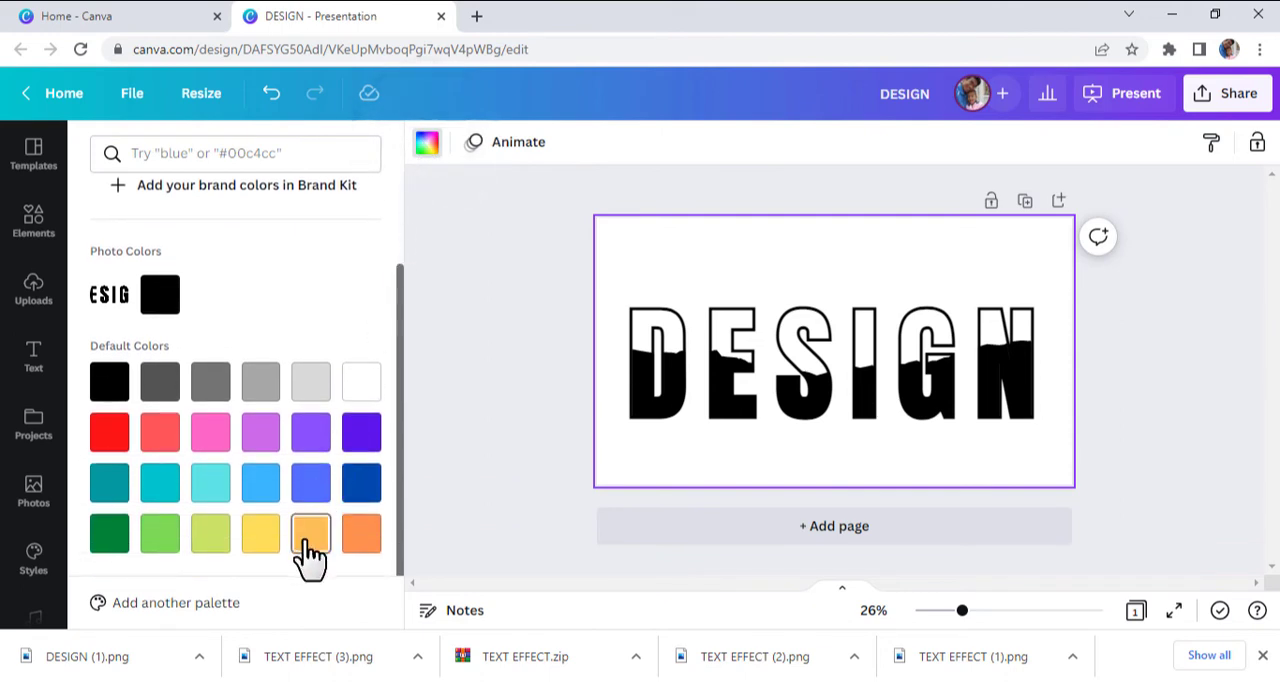
{"action": "left_click", "coordinate": [311, 535]}
{"action": "left_click", "coordinate": [260, 535]}
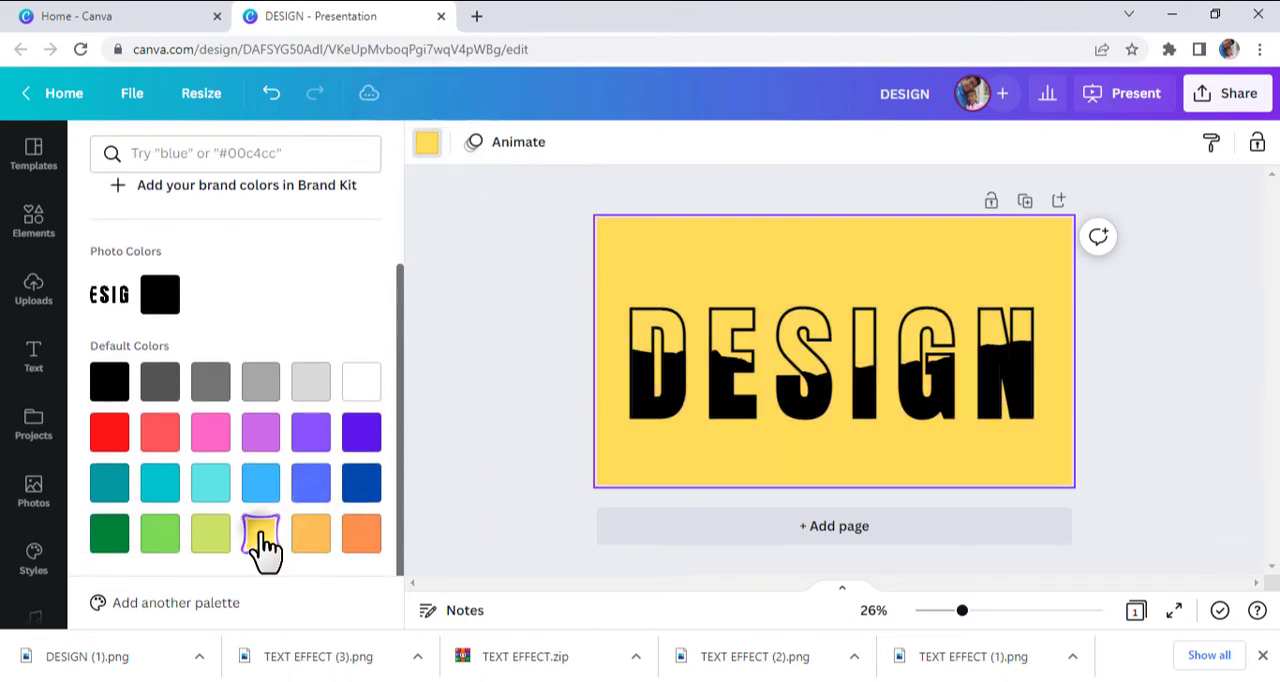
{"action": "left_click", "coordinate": [311, 535]}
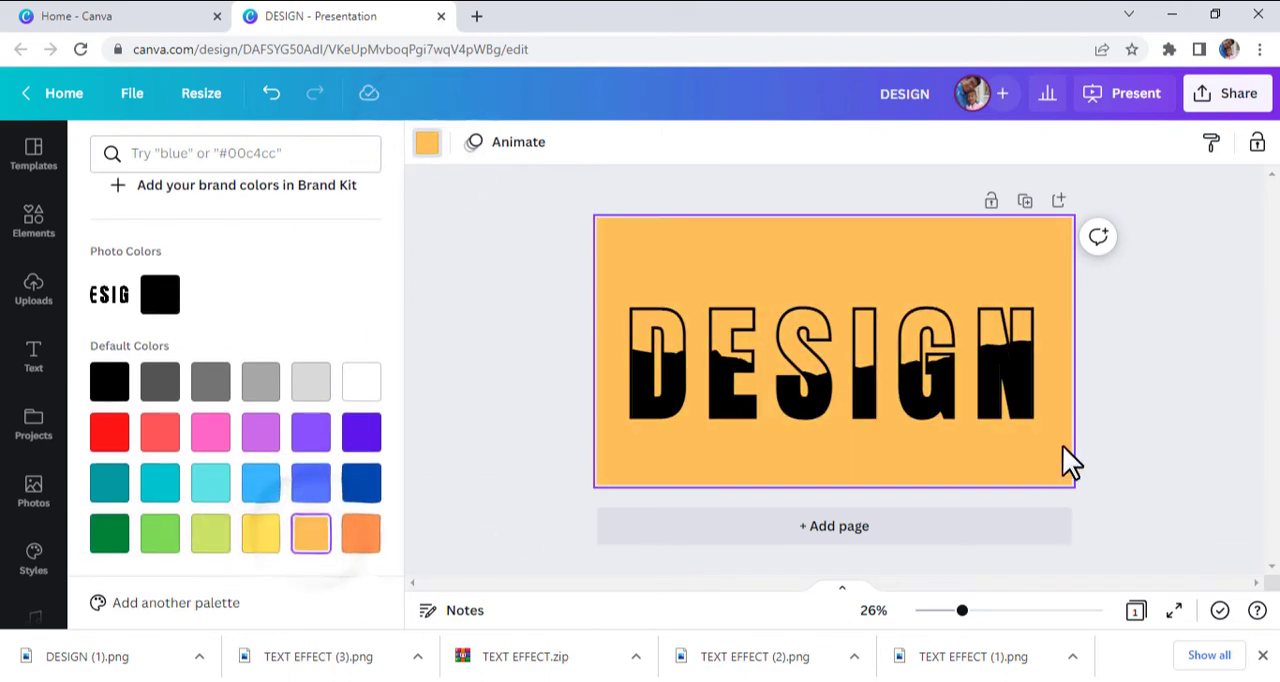
{"action": "left_click", "coordinate": [1178, 431]}
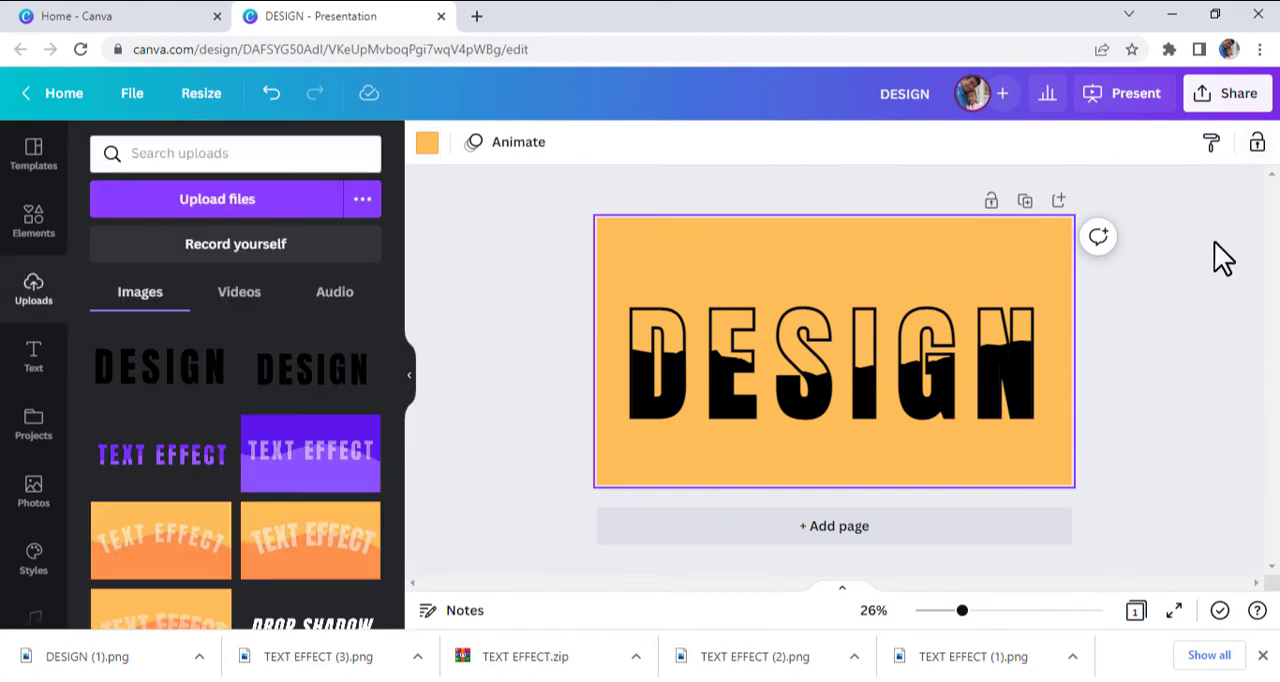
- Download the finished design as a PNG at size 1 and open the downloaded DESIGN (2).png
{"action": "left_click", "coordinate": [1245, 98]}
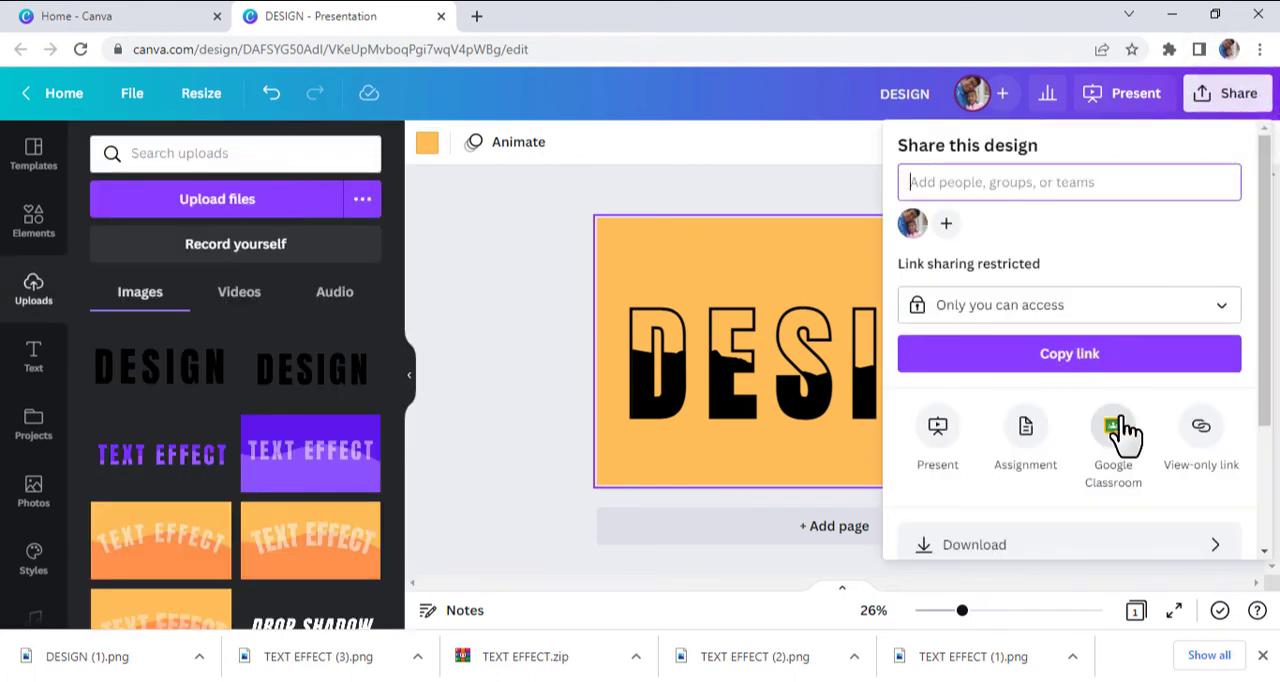
{"action": "scroll", "coordinate": [1125, 432], "scroll_direction": "down", "scroll_amount": 3}
{"action": "left_click", "coordinate": [1083, 370]}
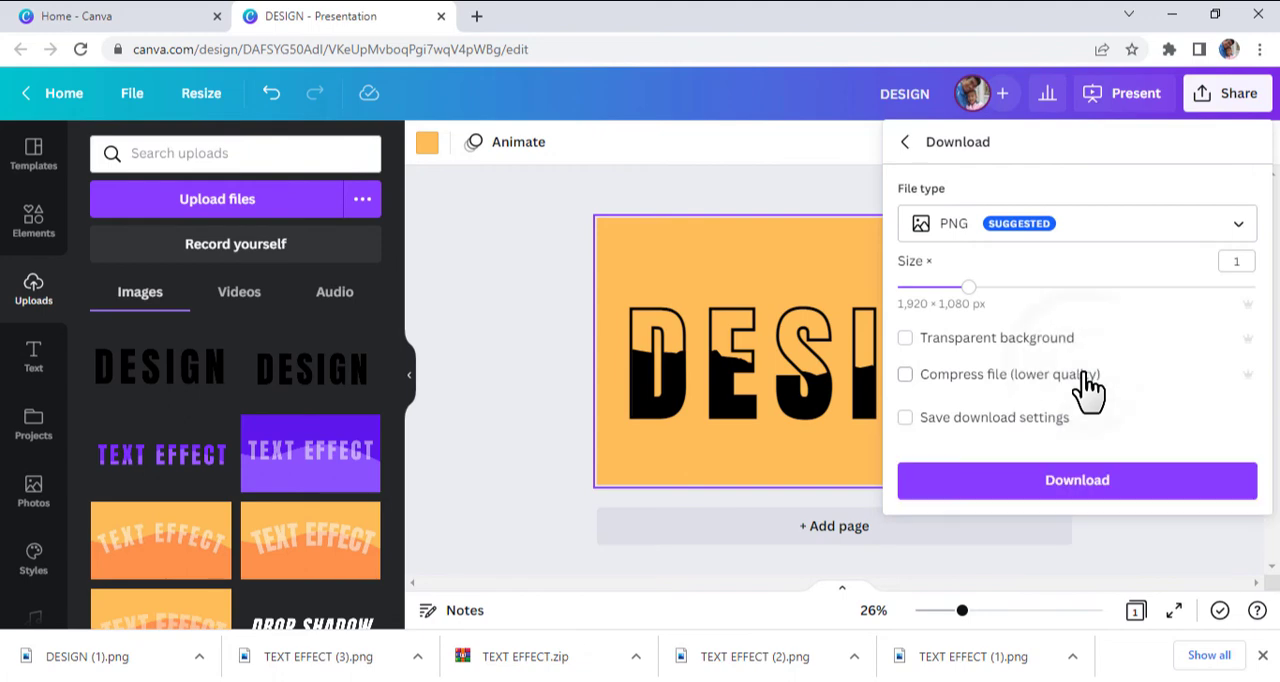
{"action": "left_click", "coordinate": [1079, 484]}
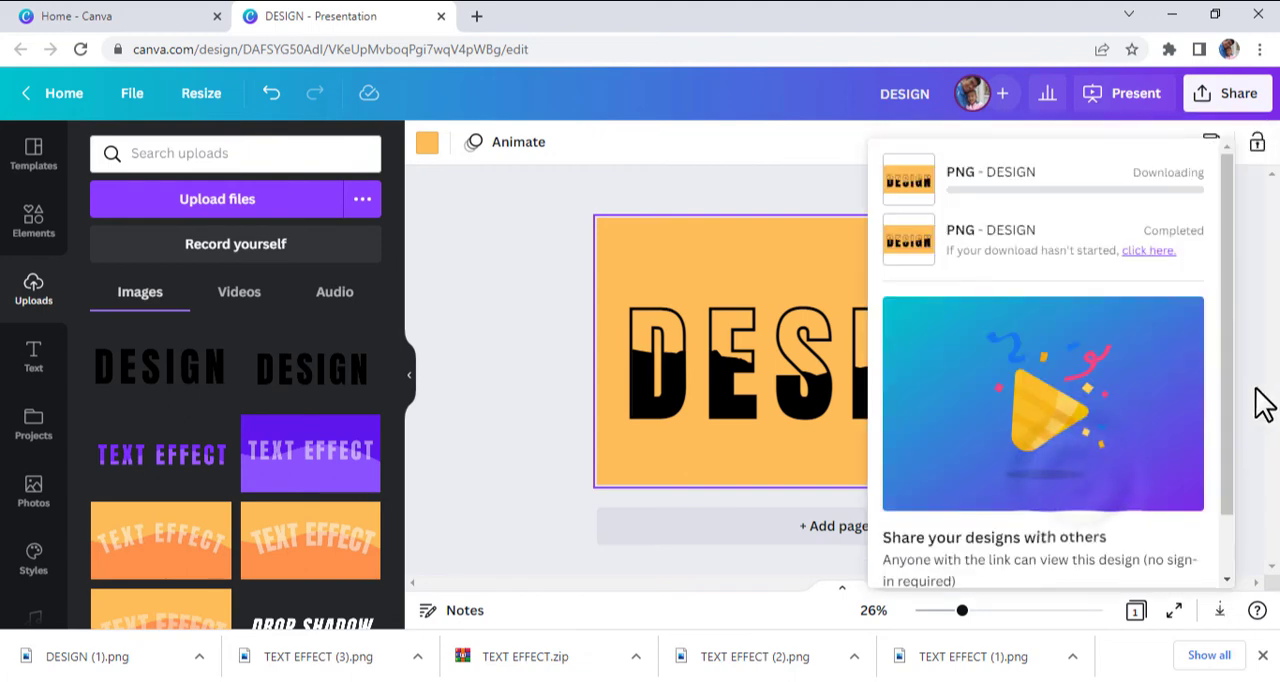
{"action": "left_click", "coordinate": [490, 478]}
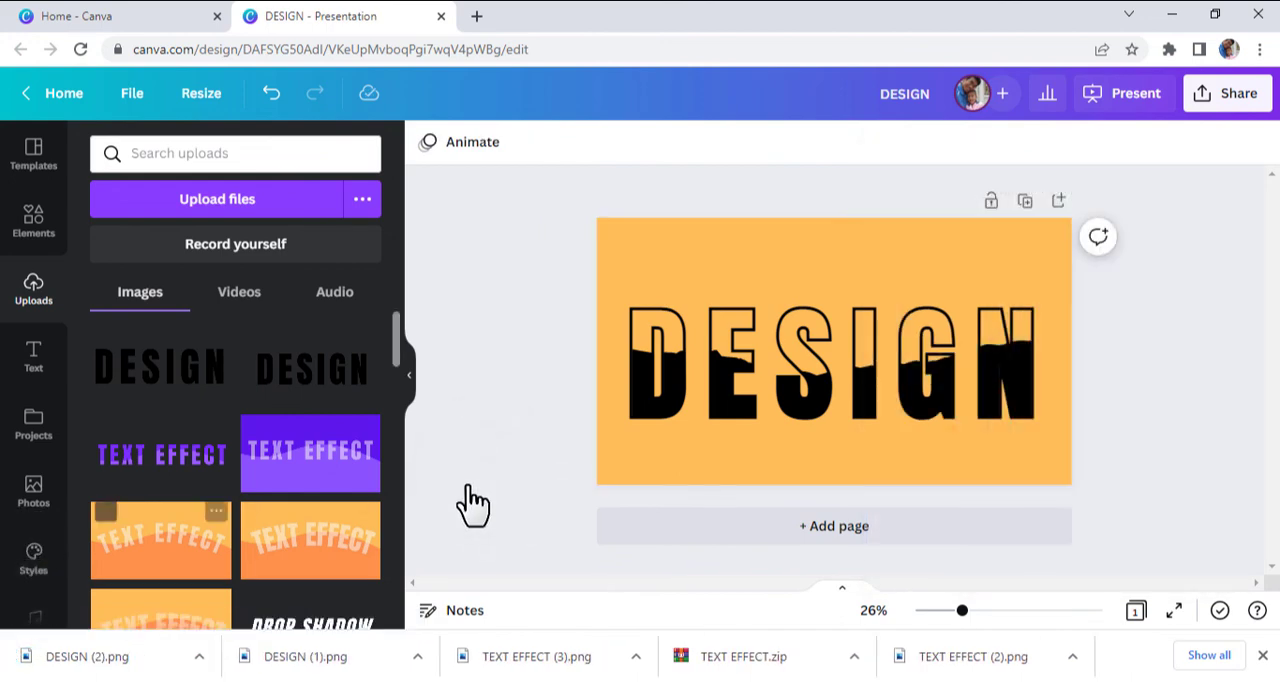
{"action": "left_click", "coordinate": [85, 660]}
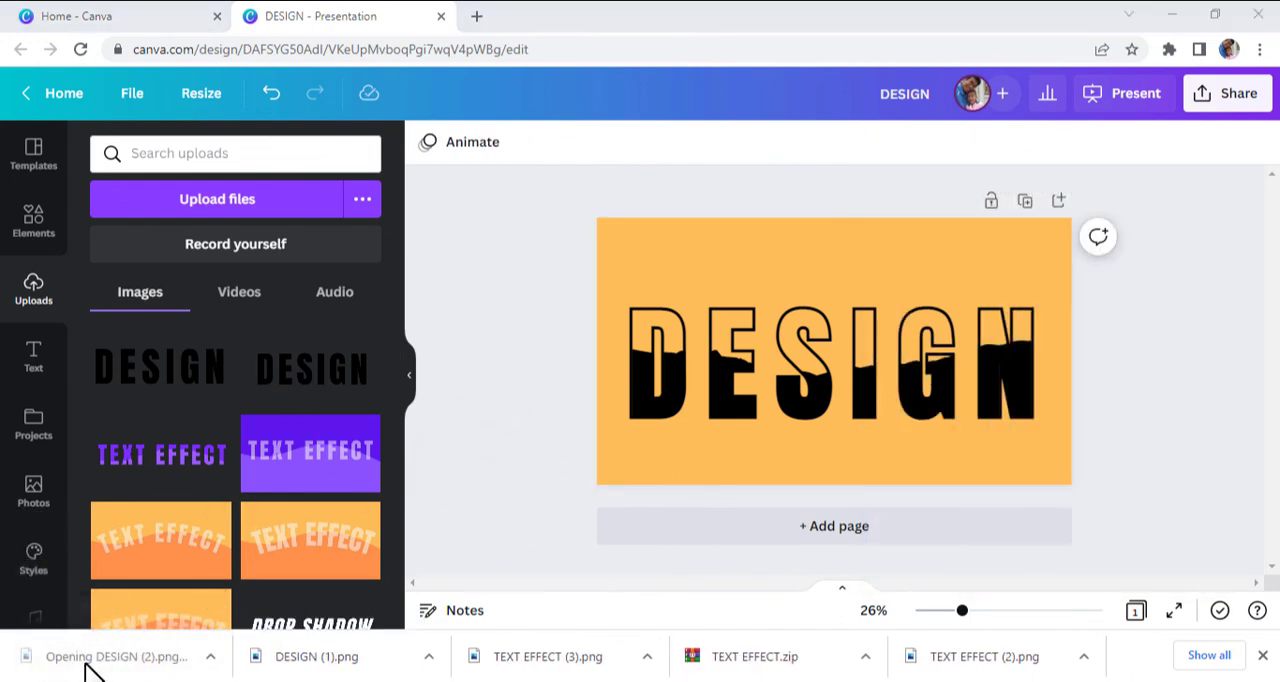